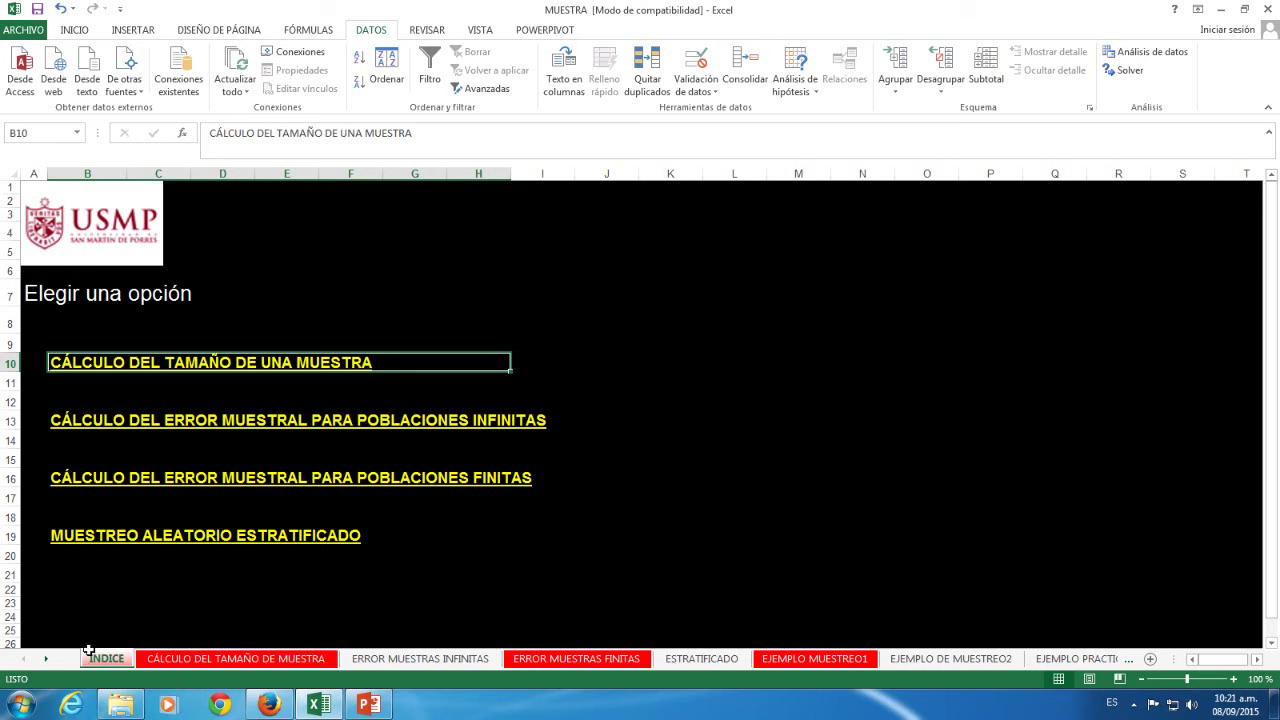
# Go to the sample size calculation sheet from the index and set the population size to 10000.
pyautogui.click(145, 366)
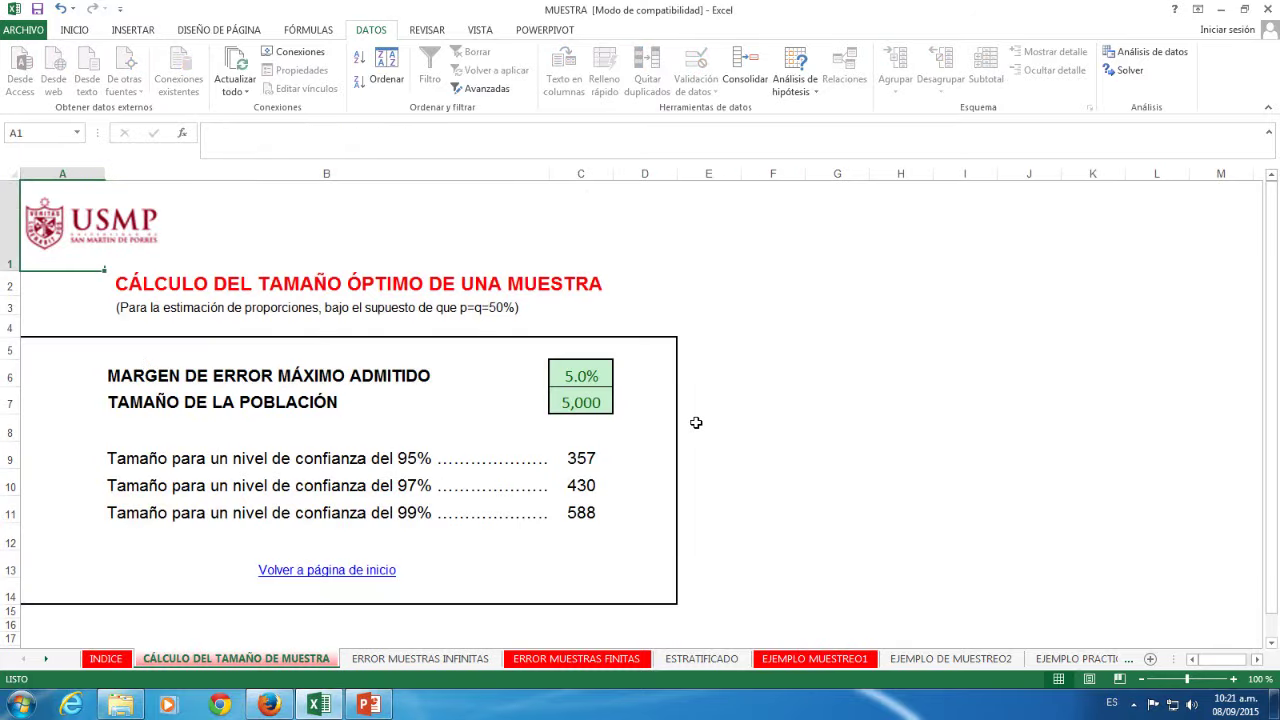
pyautogui.click(577, 406)
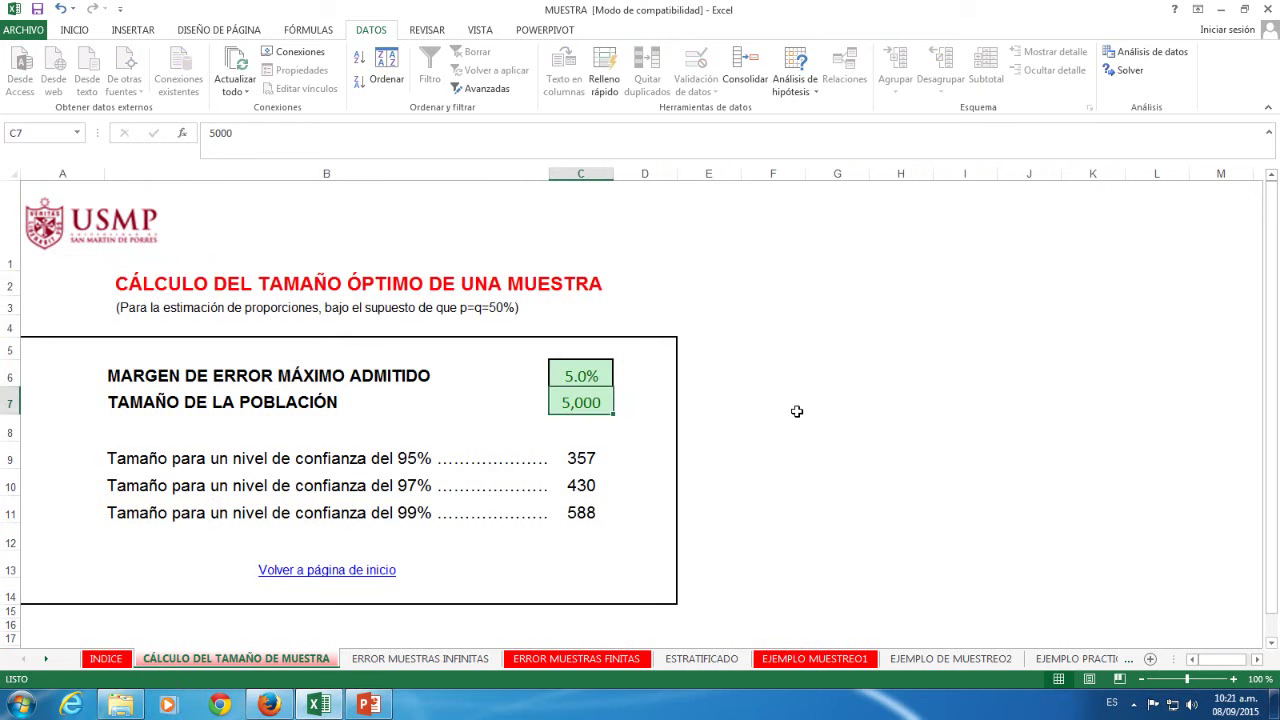
pyautogui.write('10000')
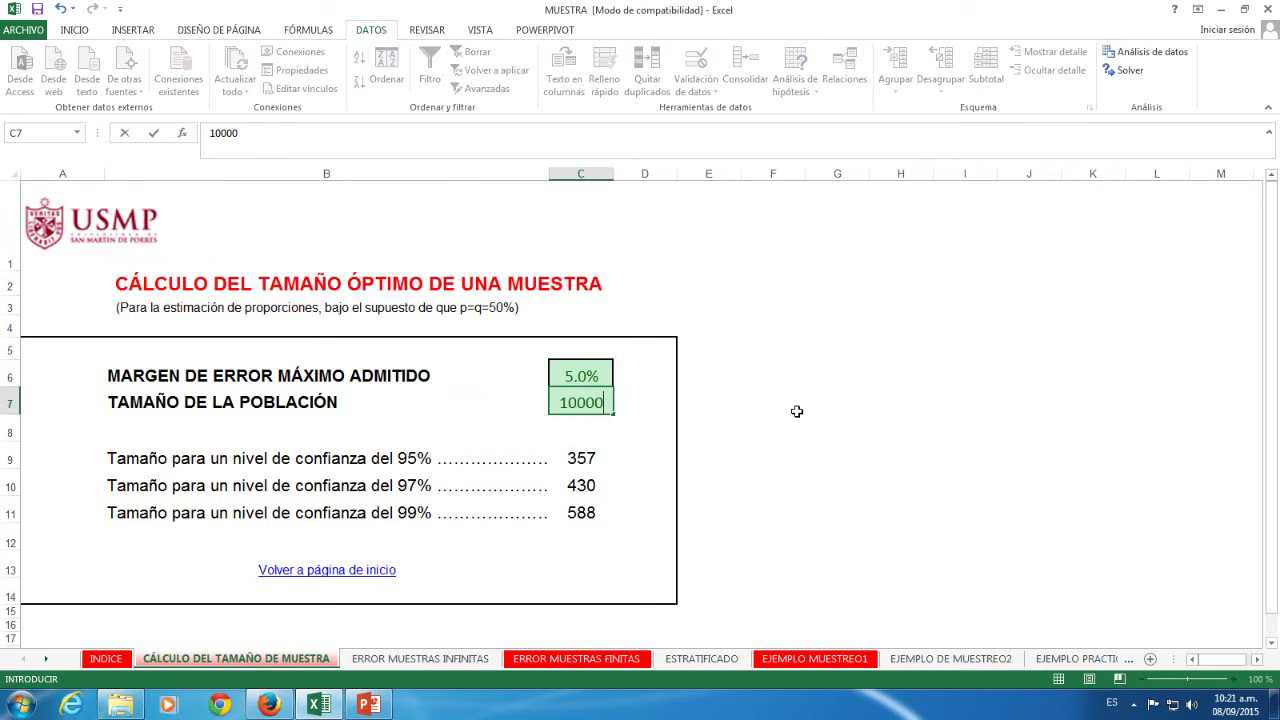
pyautogui.press('Return')
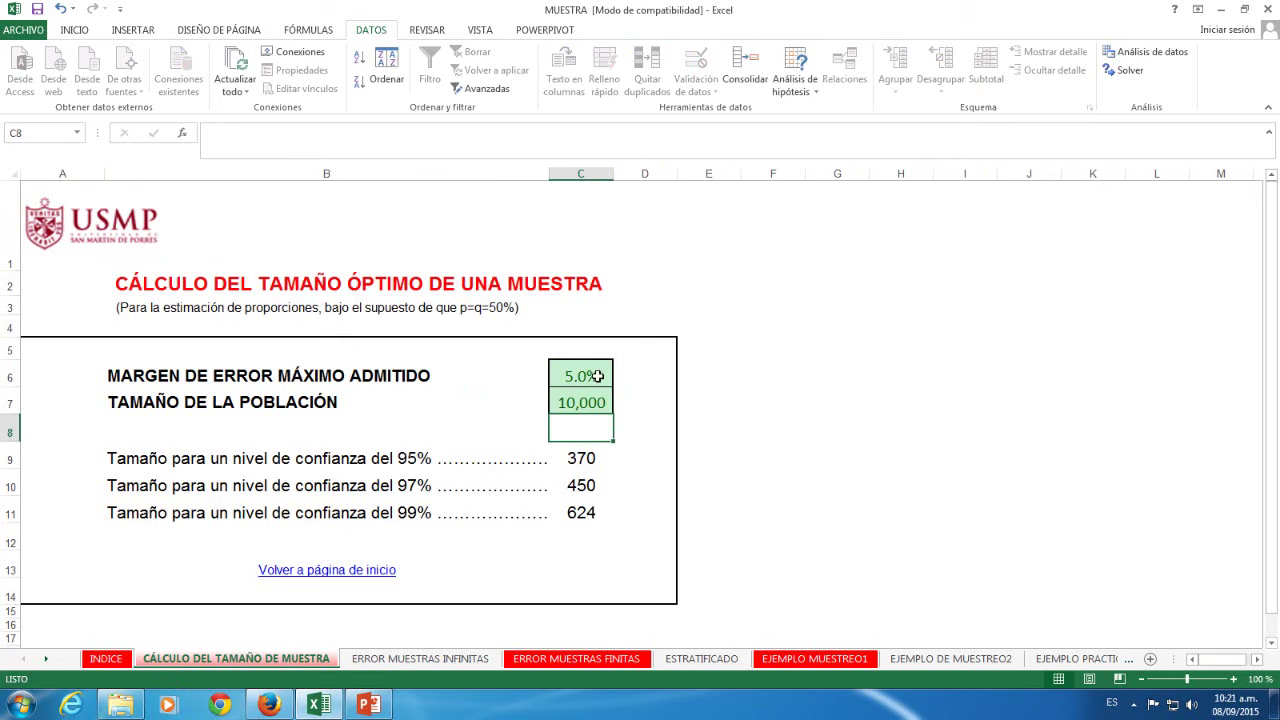
# Enter 5% as the maximum admitted margin of error and inspect the formula behind the 95% confidence sample size.
pyautogui.click(597, 376)
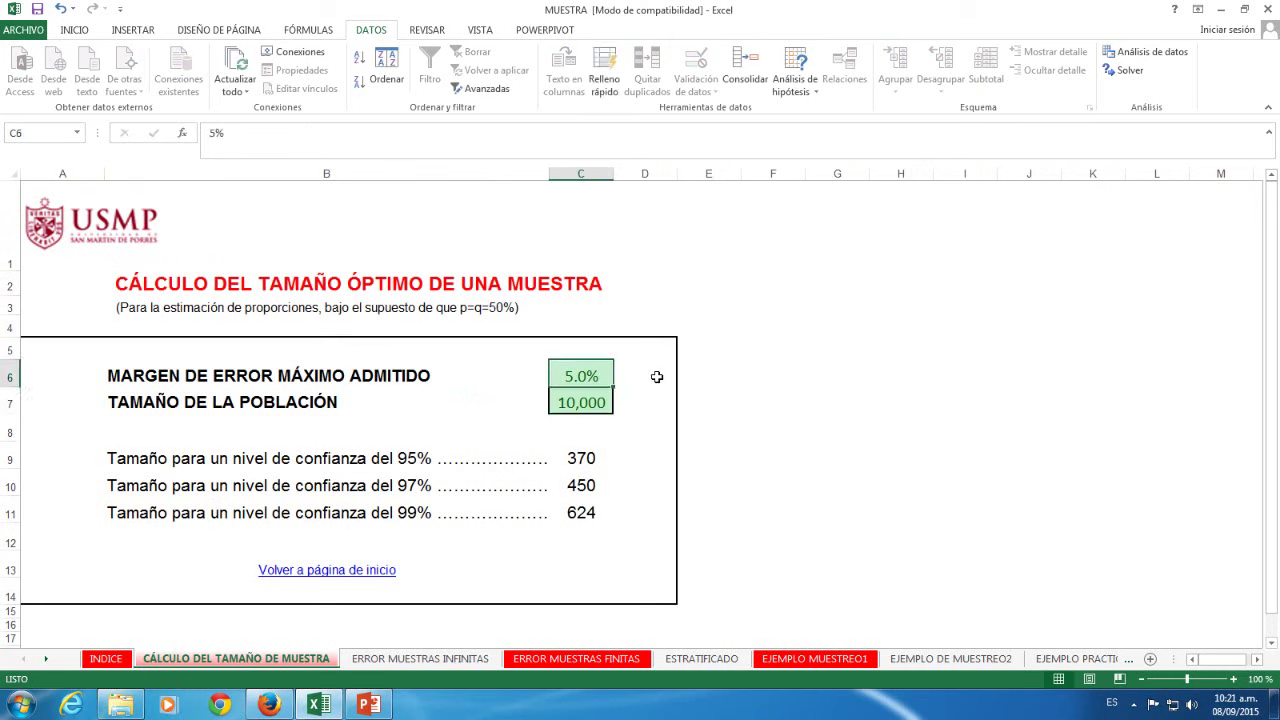
pyautogui.press('F2')
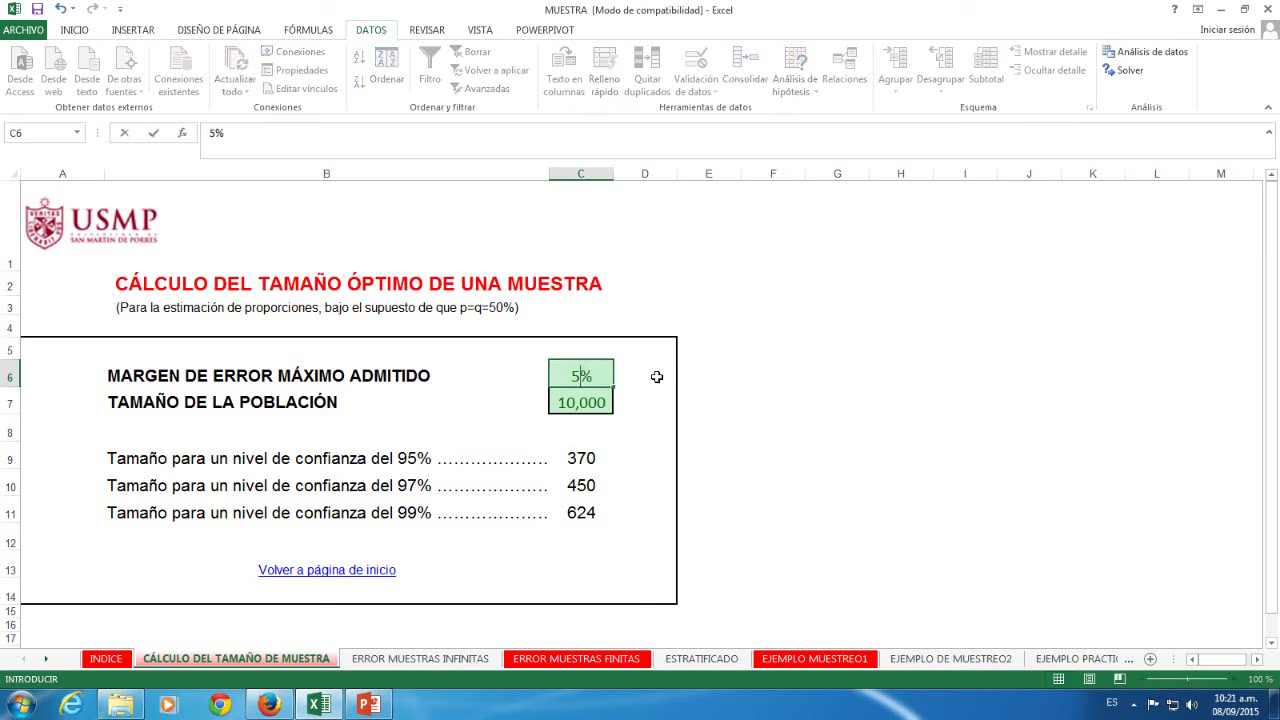
pyautogui.press('Return')
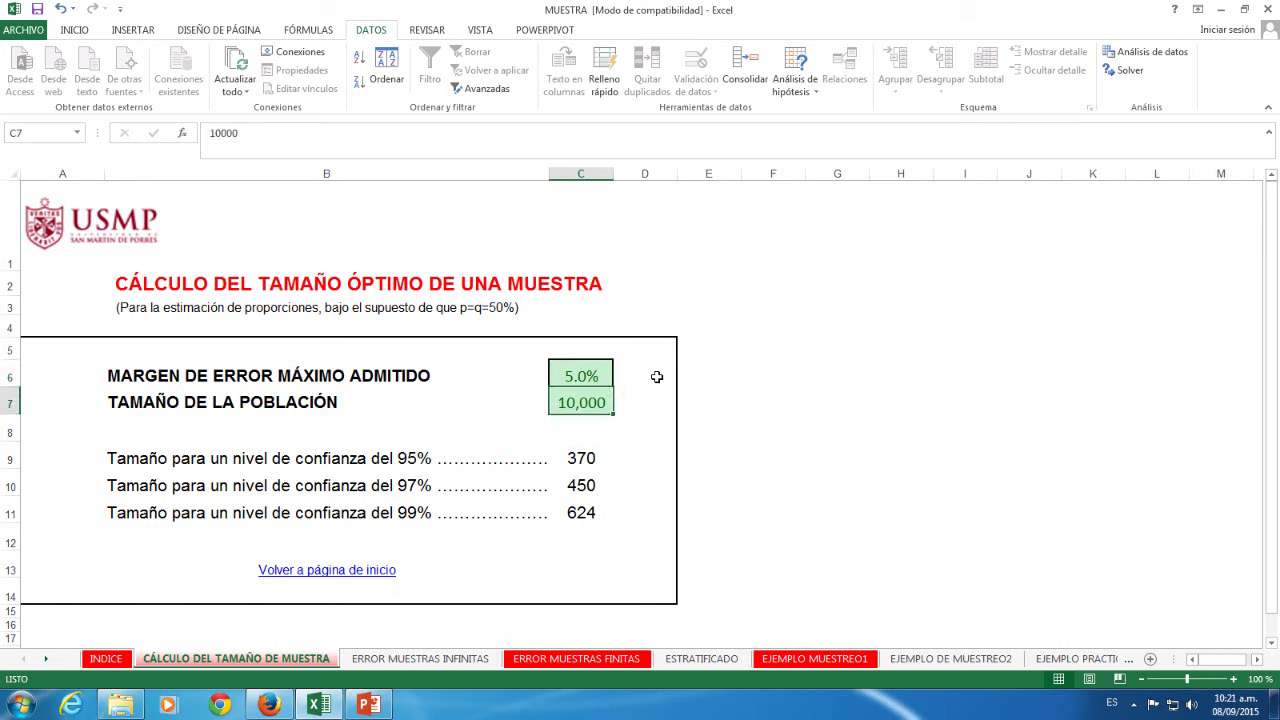
pyautogui.click(584, 455)
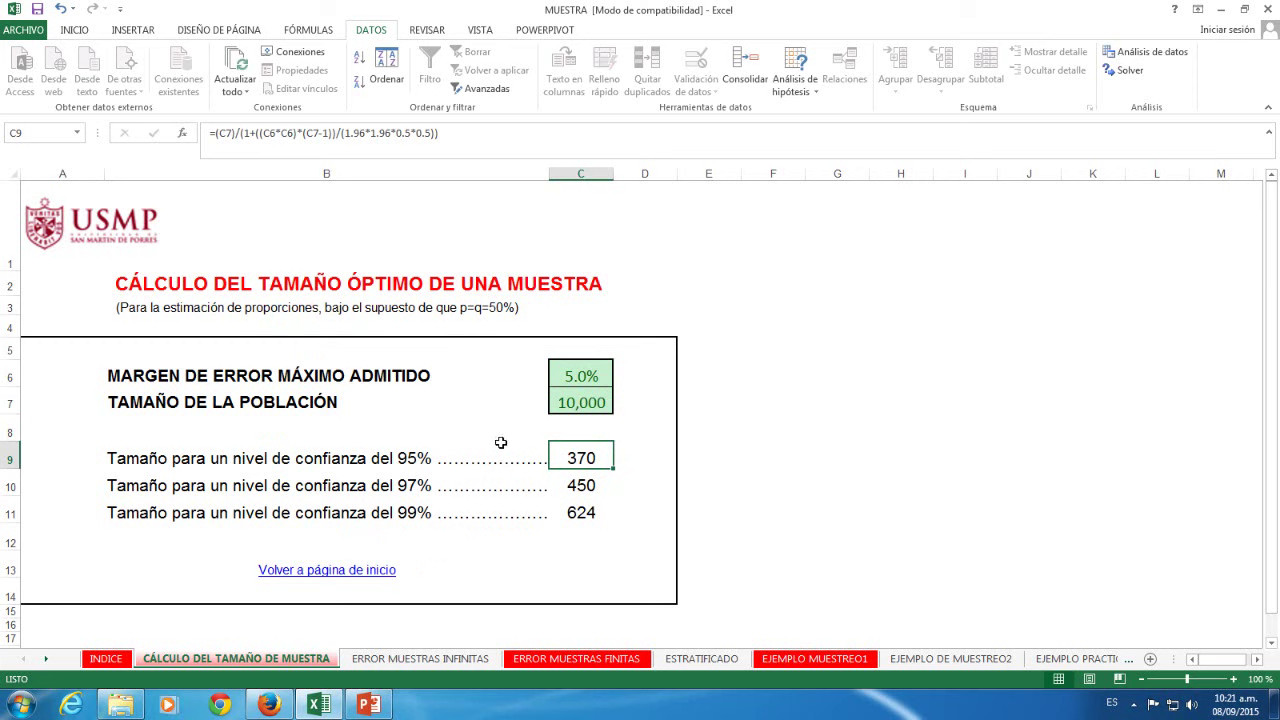
# View the sampling error sheet for infinite populations and the sample size sheet, and return to the index.
pyautogui.click(106, 659)
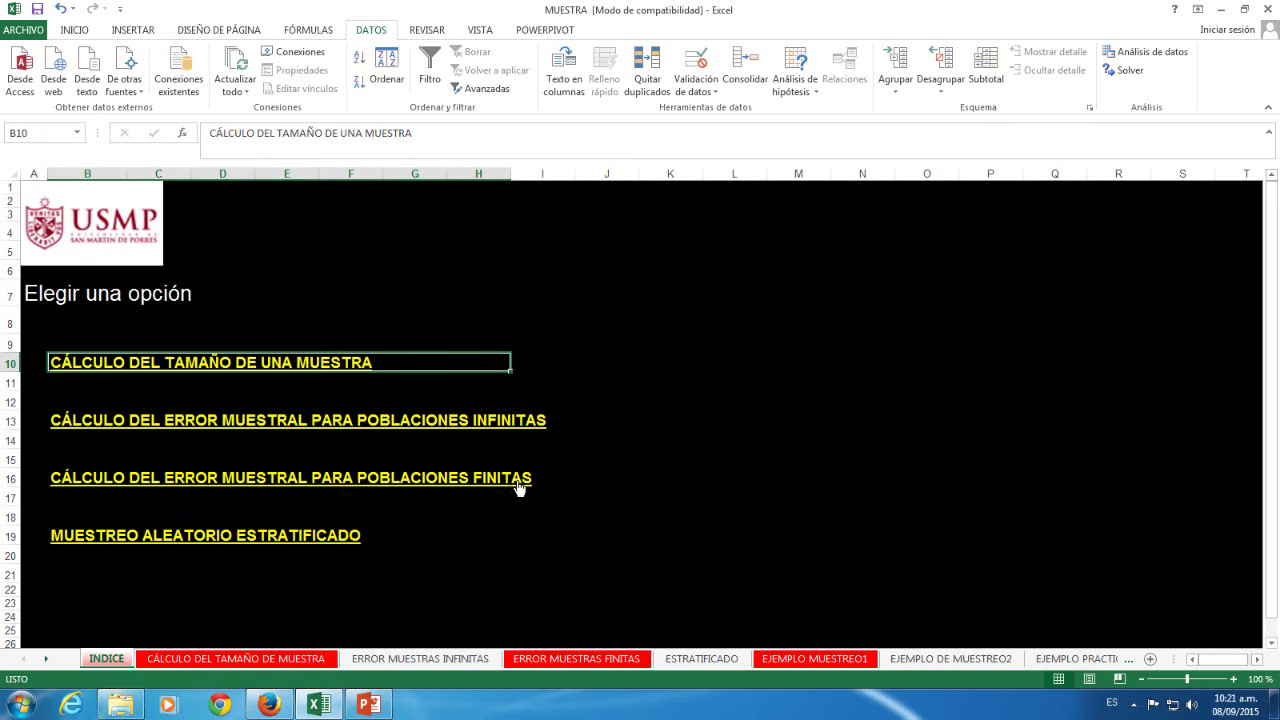
pyautogui.click(343, 424)
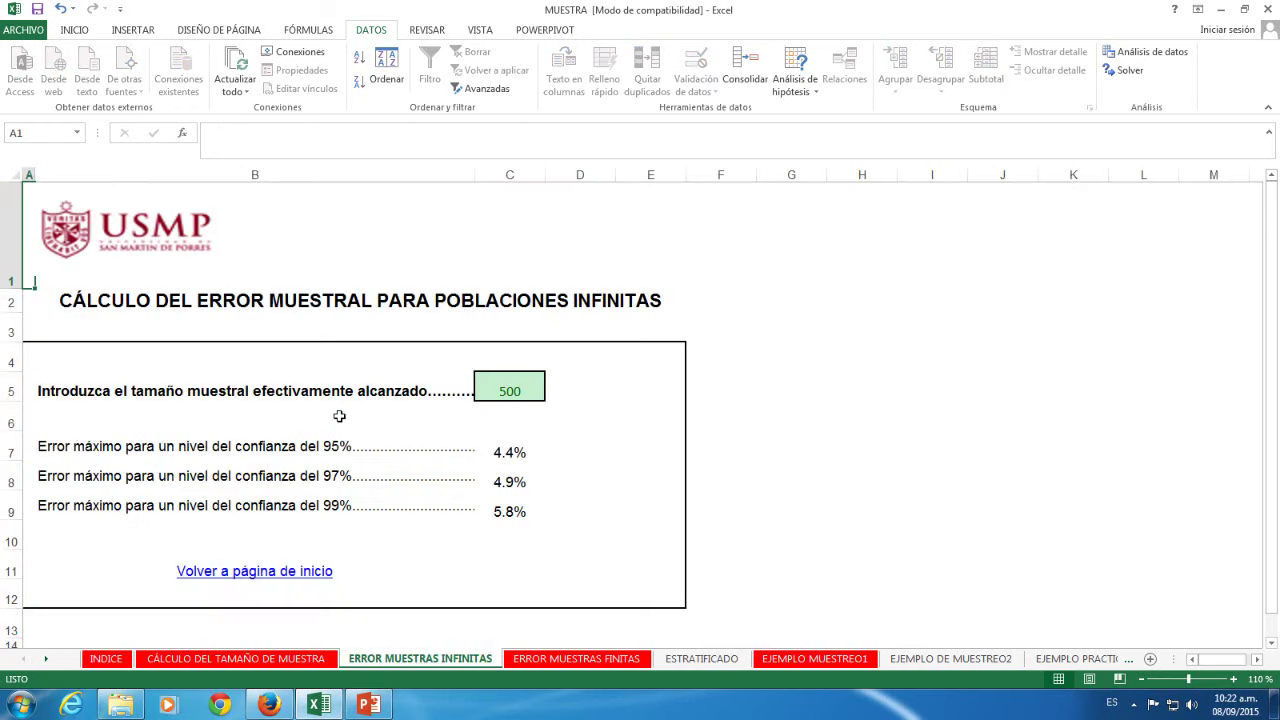
pyautogui.click(236, 659)
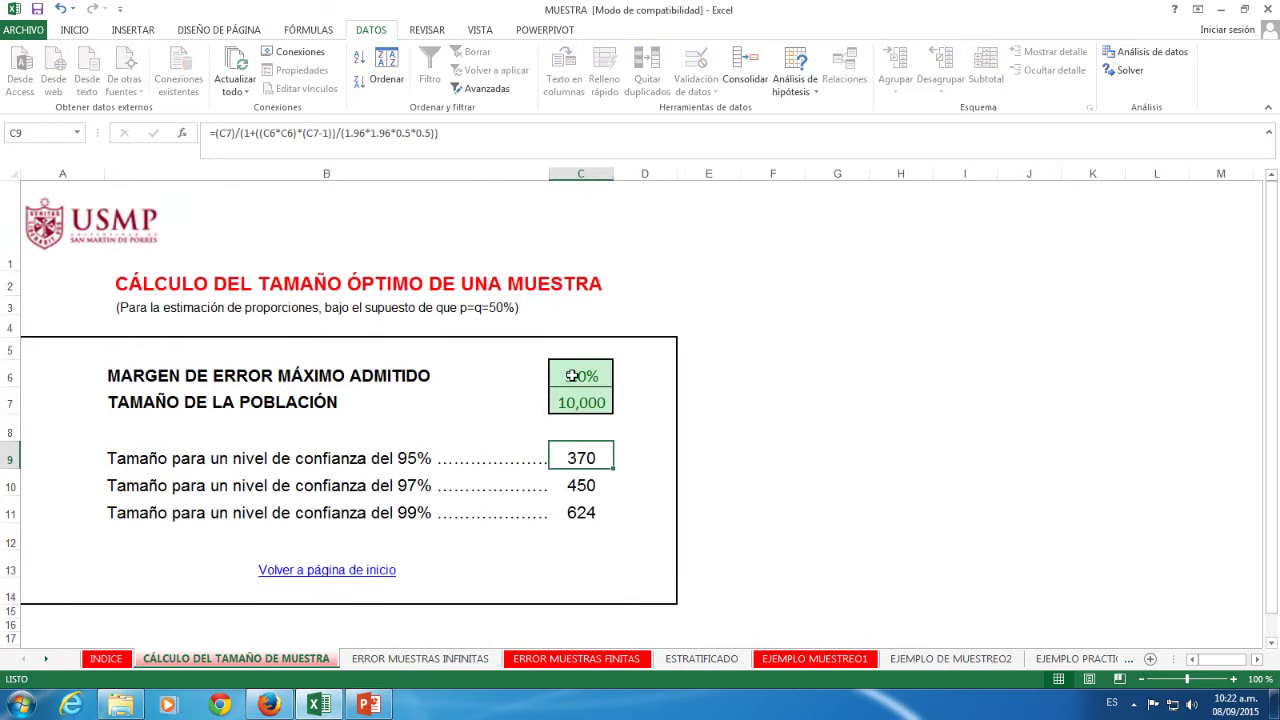
pyautogui.click(105, 659)
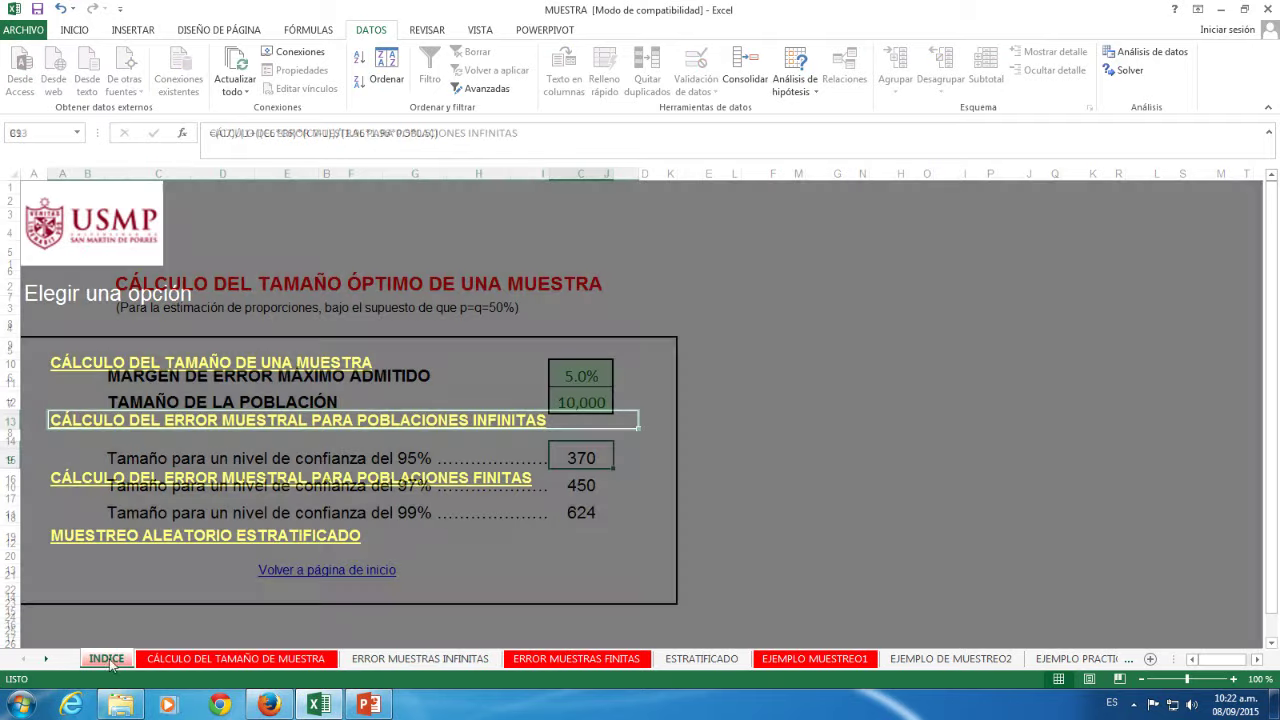
# Go to the sampling error sheet for finite populations and set the population size to 10000.
pyautogui.click(210, 482)
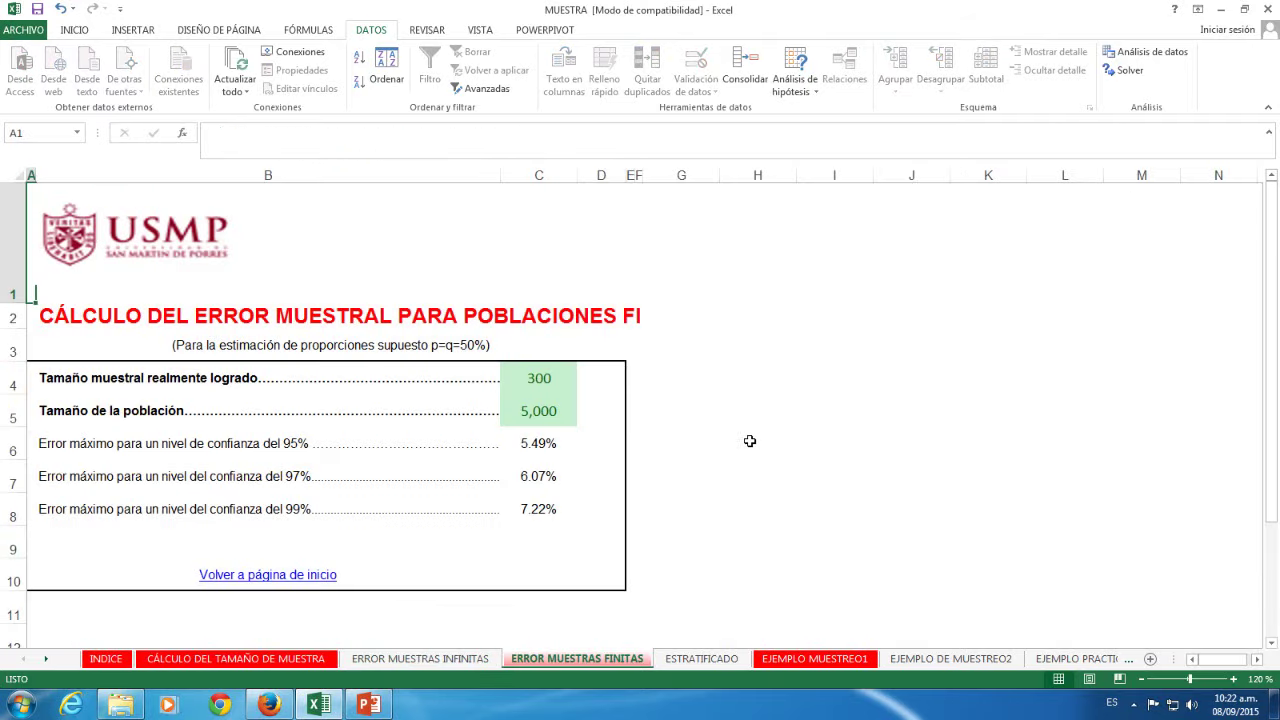
pyautogui.click(538, 412)
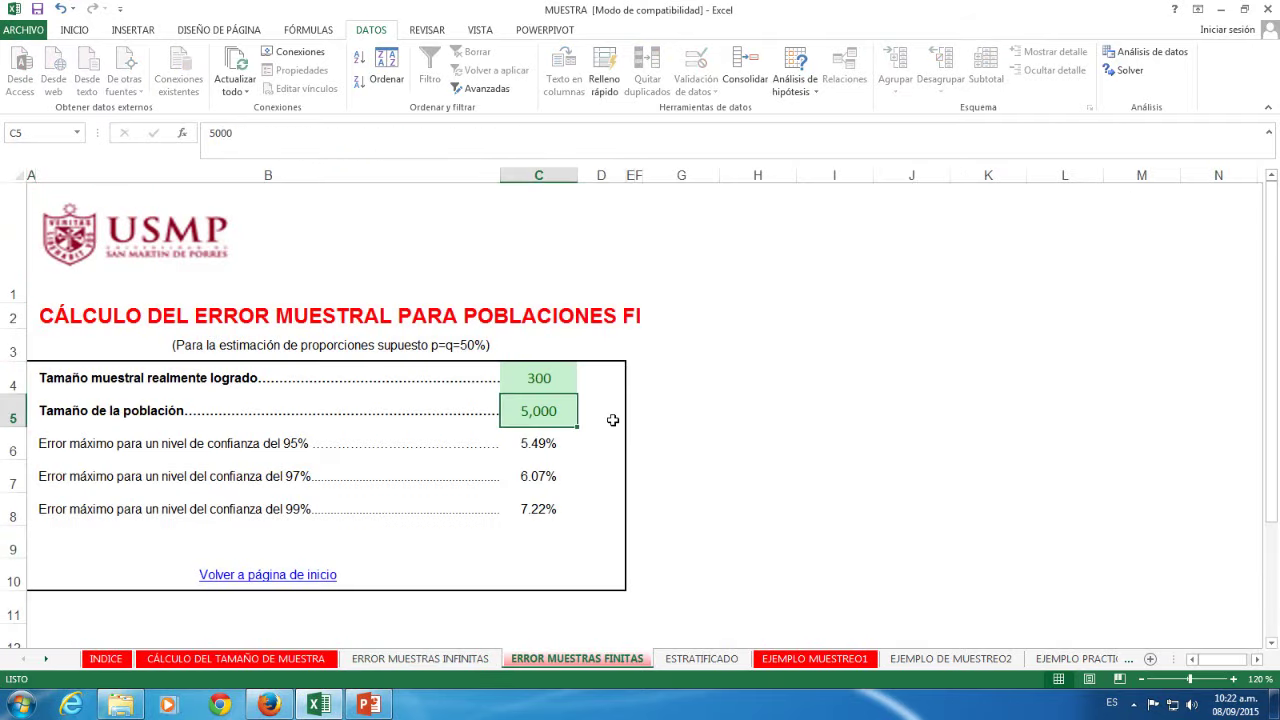
pyautogui.write('10000')
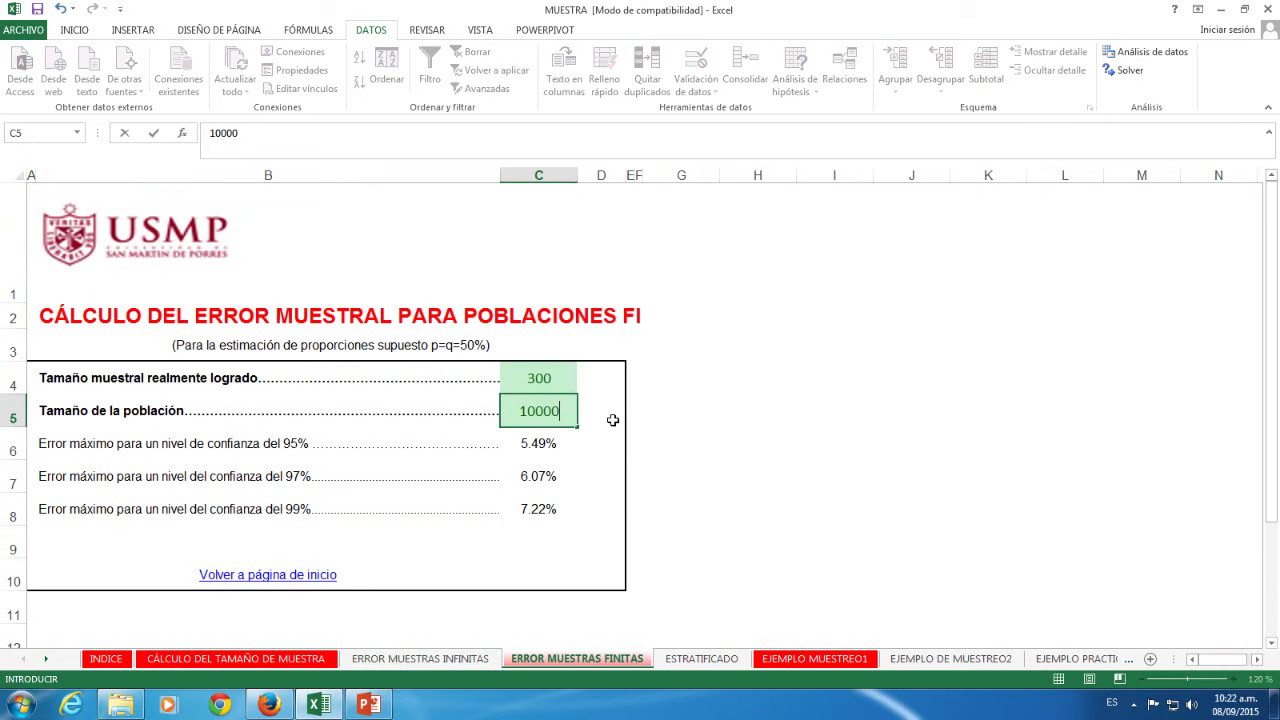
pyautogui.click(613, 420)
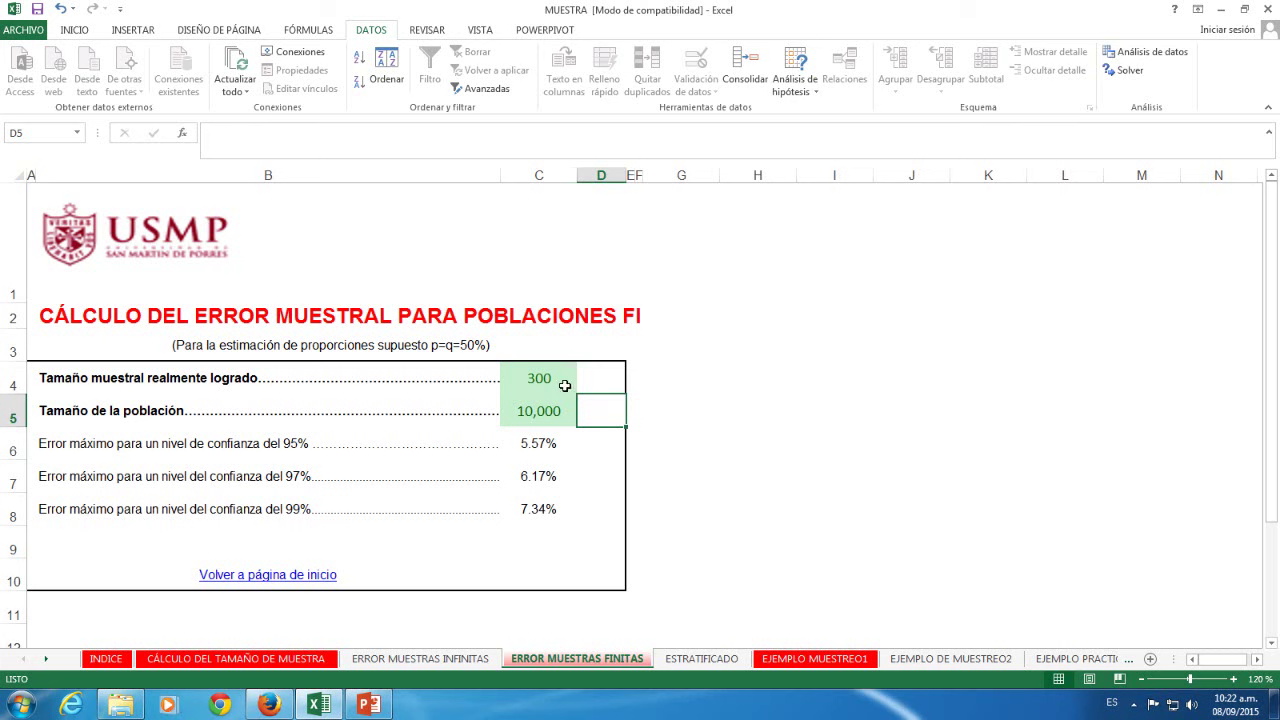
# Set the sample size actually achieved to 320 on the finite populations sheet.
pyautogui.click(565, 381)
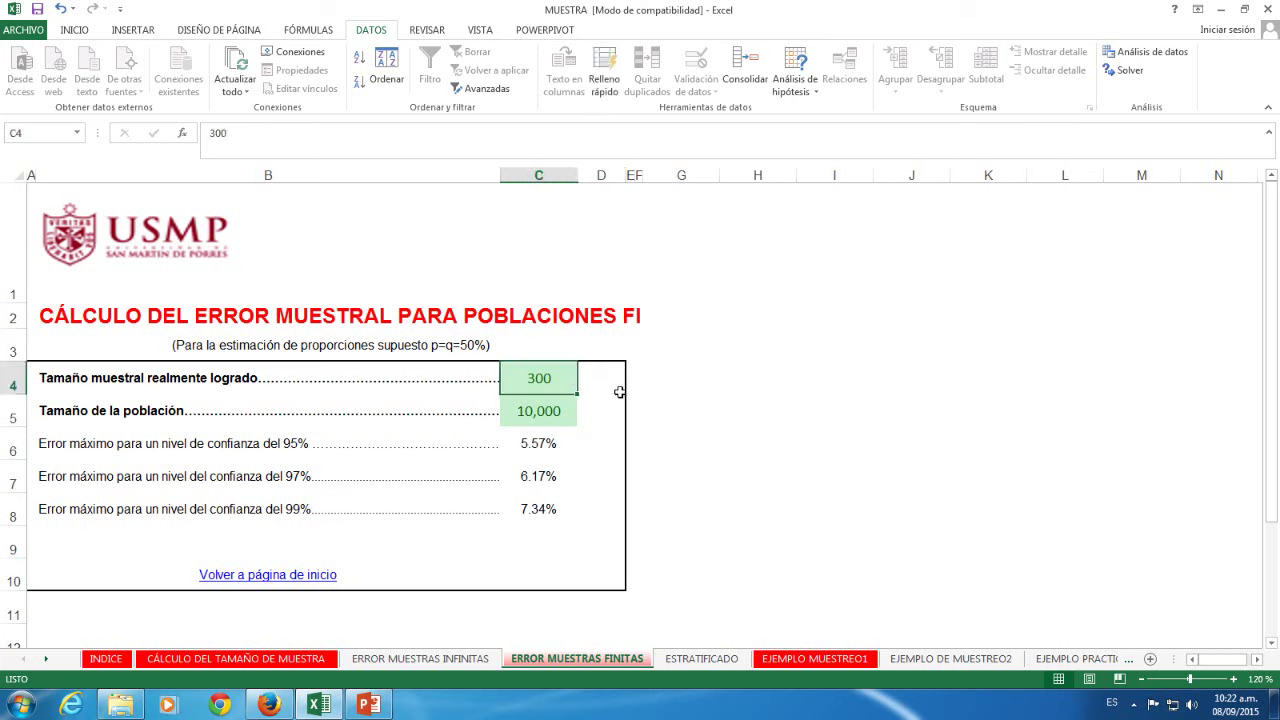
pyautogui.write('320')
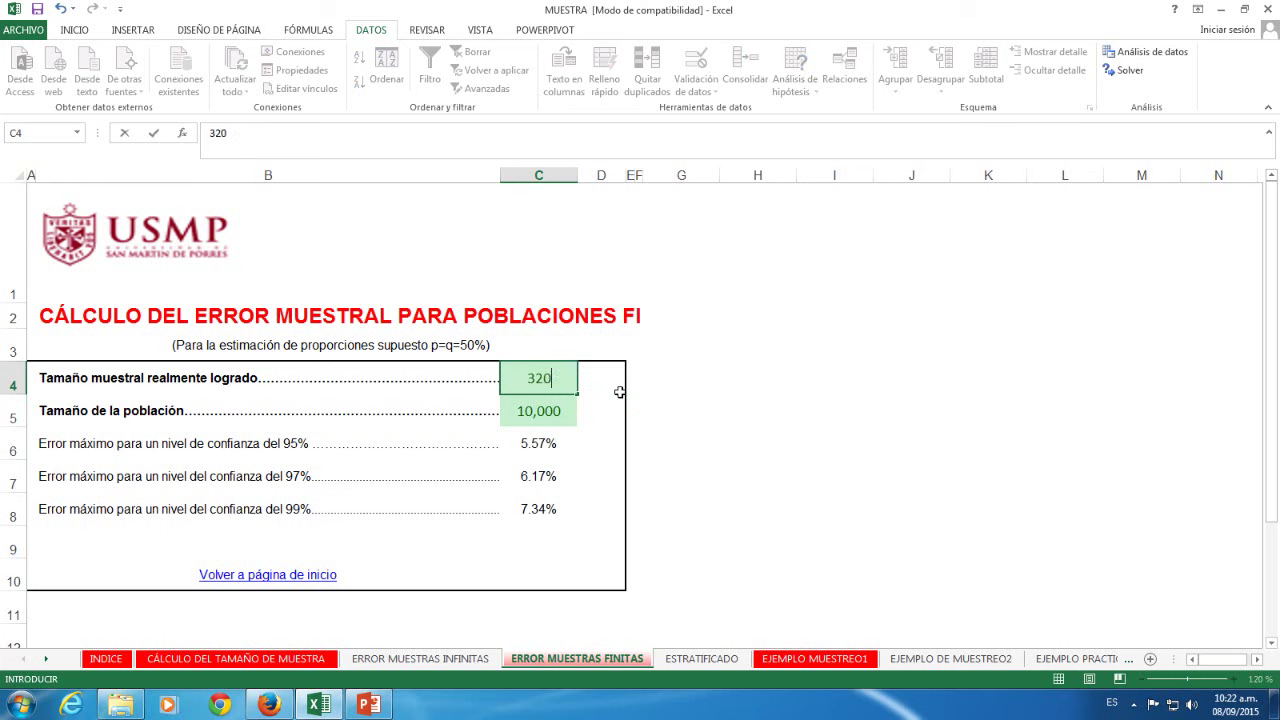
pyautogui.press('Return')
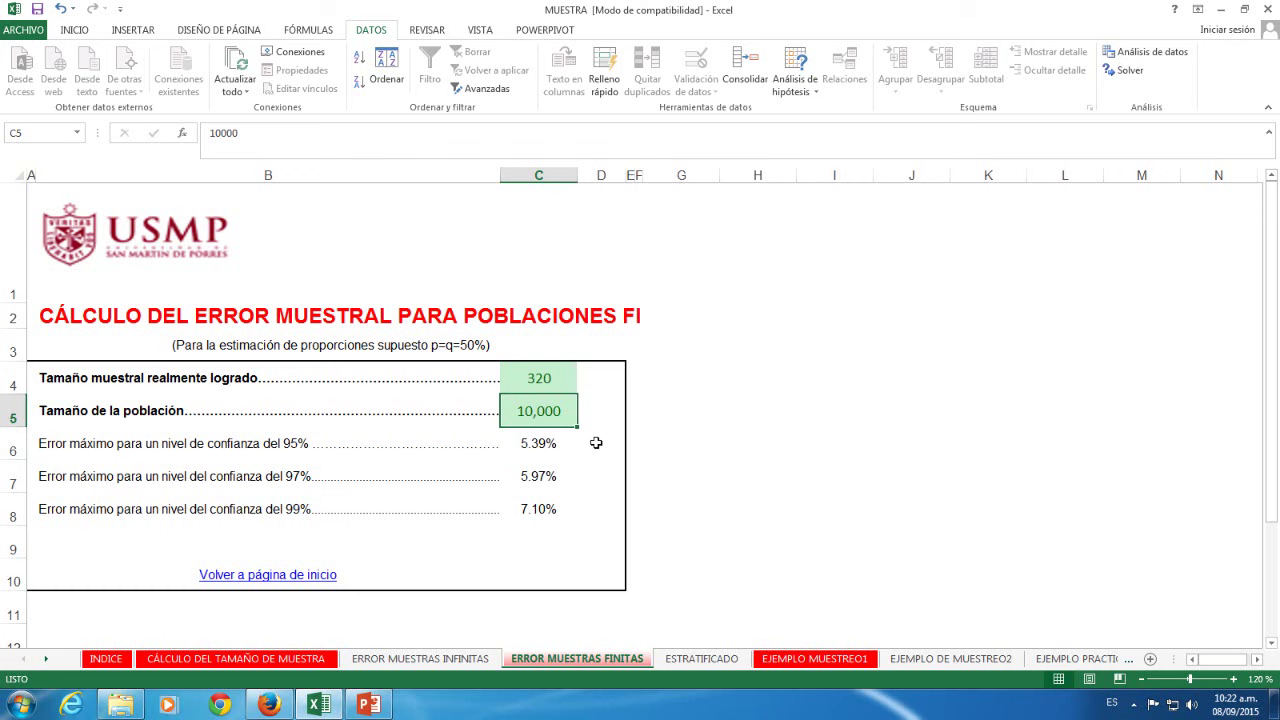
# Go to the EJEMPLO MUESTREO1 sheet and fill the three numbered sampling stages in A6:A8 with yellow.
pyautogui.click(115, 659)
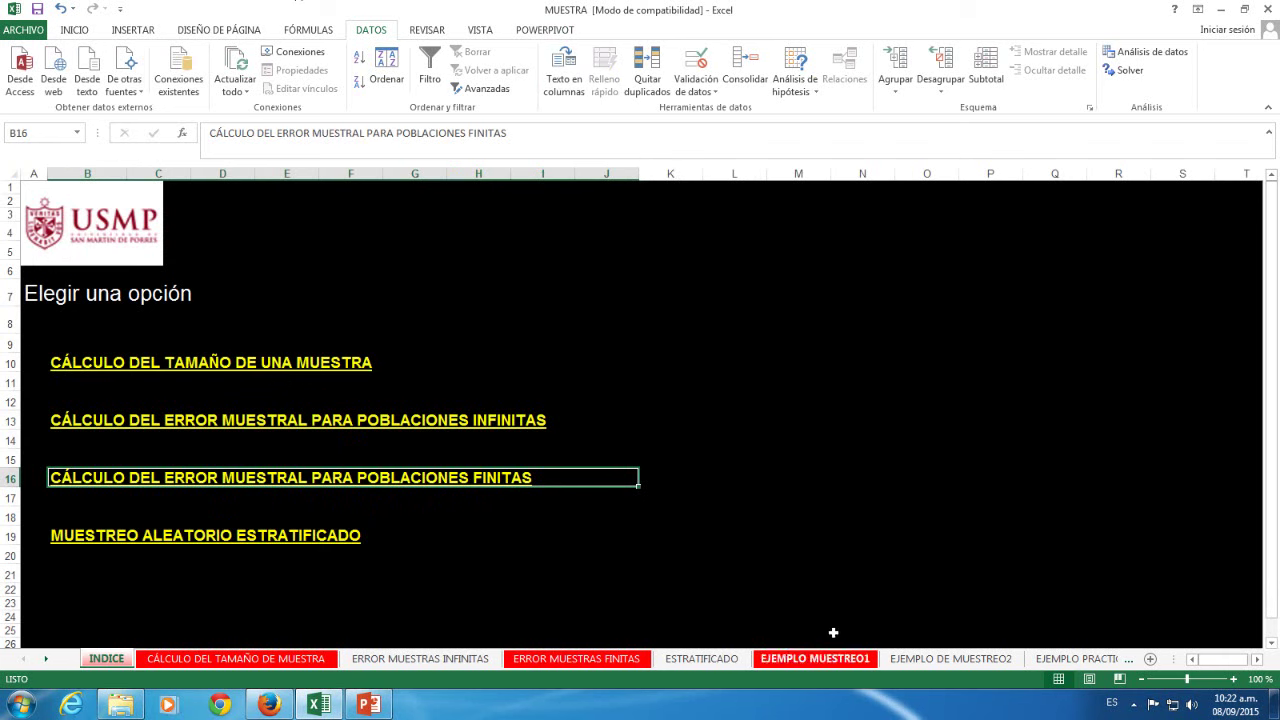
pyautogui.click(795, 659)
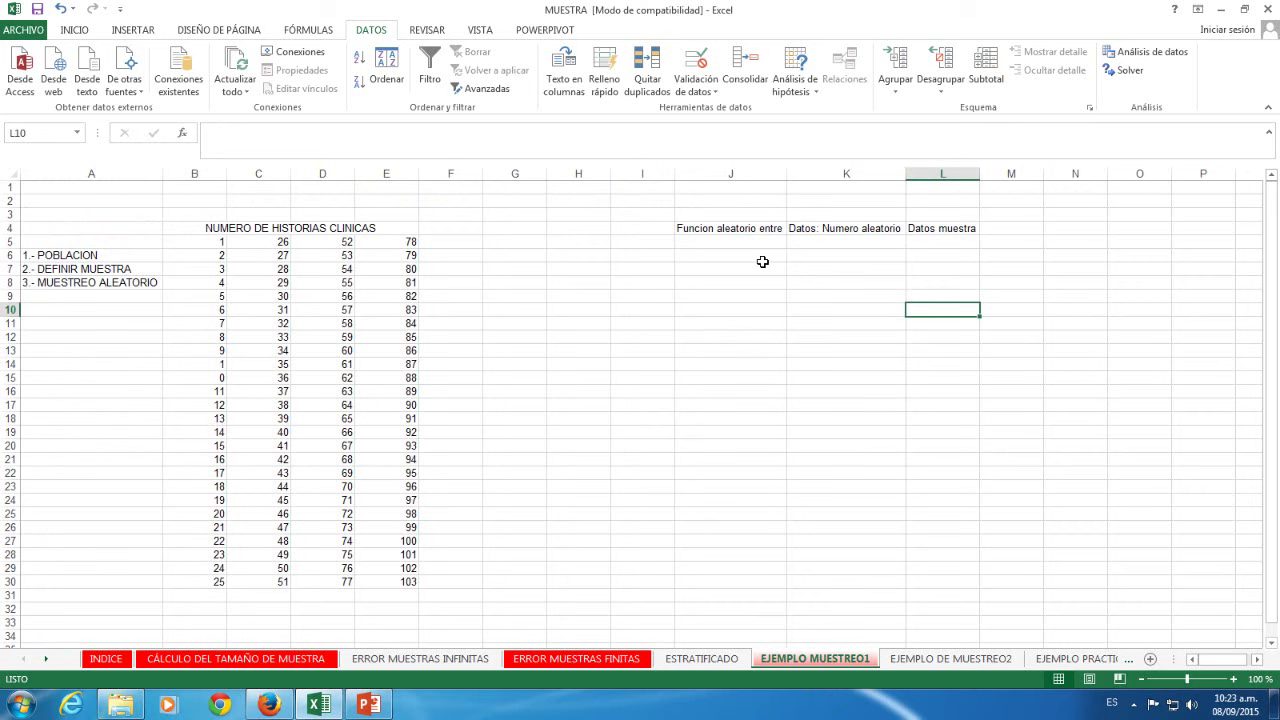
pyautogui.moveTo(40, 254); pyautogui.dragTo(42, 283)
pyautogui.click(72, 32)
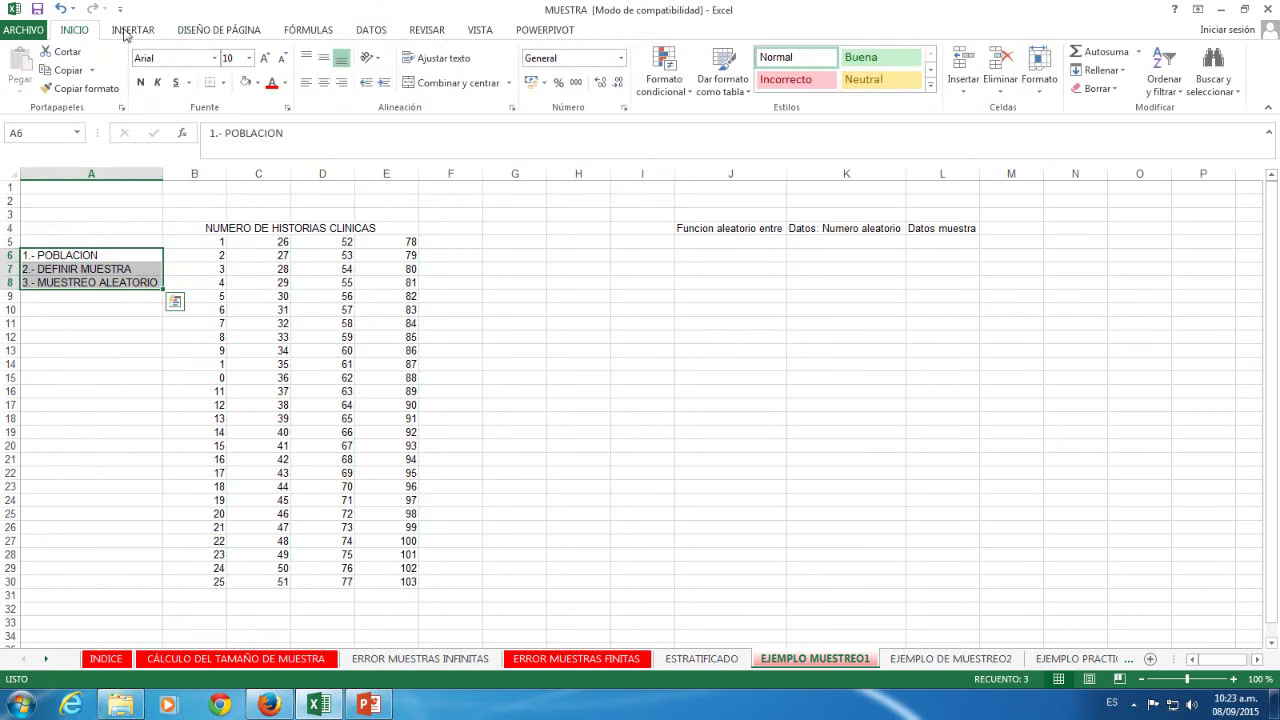
pyautogui.click(256, 84)
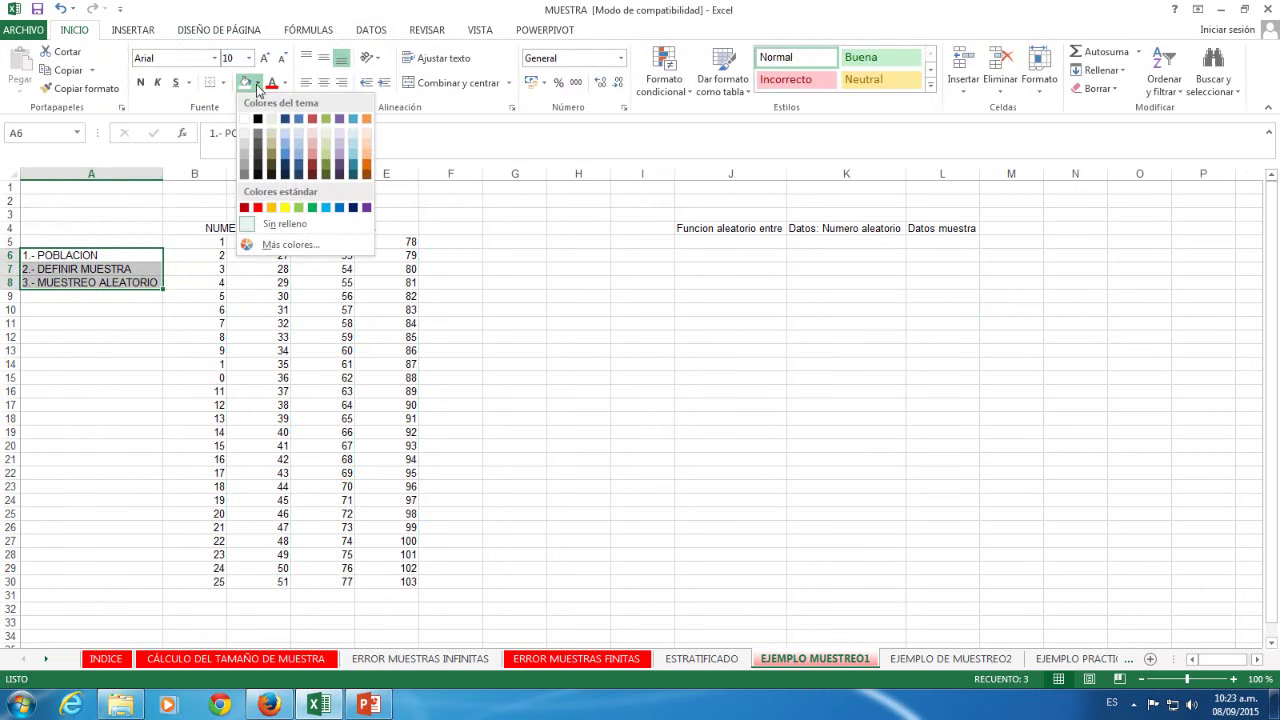
pyautogui.click(288, 209)
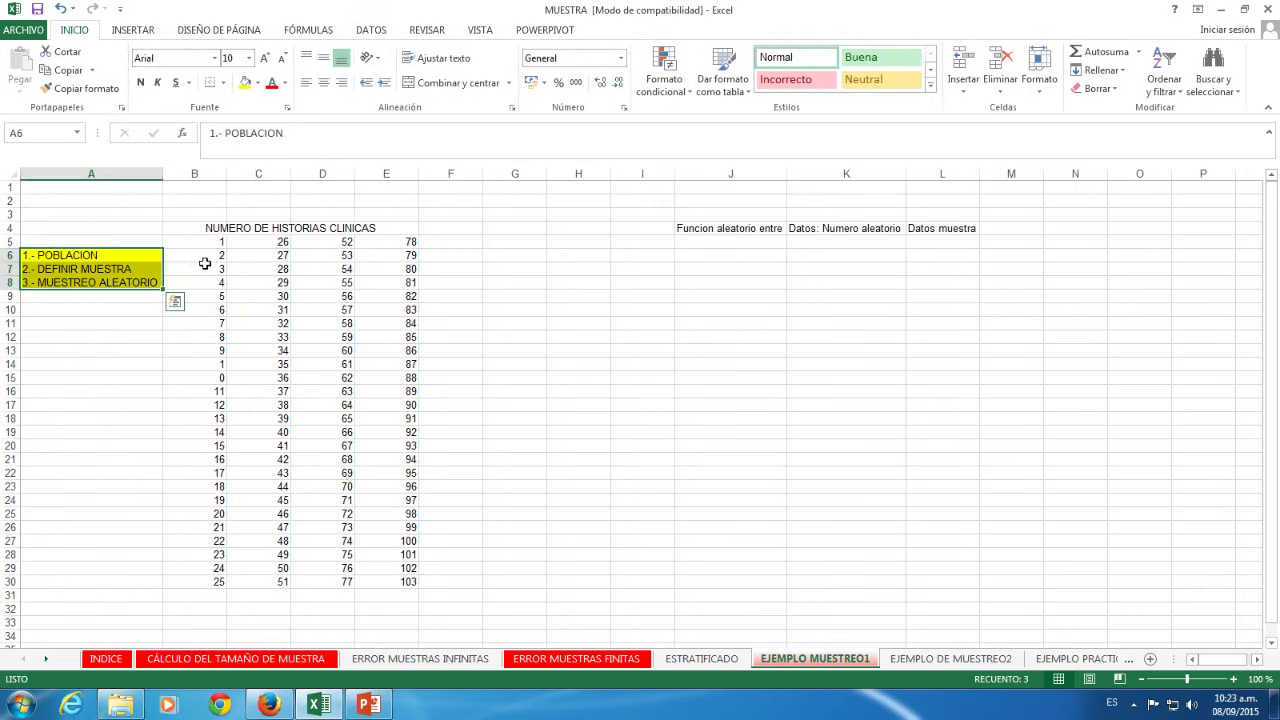
# Review the population stage against the first and last clinical history numbers, and the sample definition stage.
pyautogui.click(110, 254)
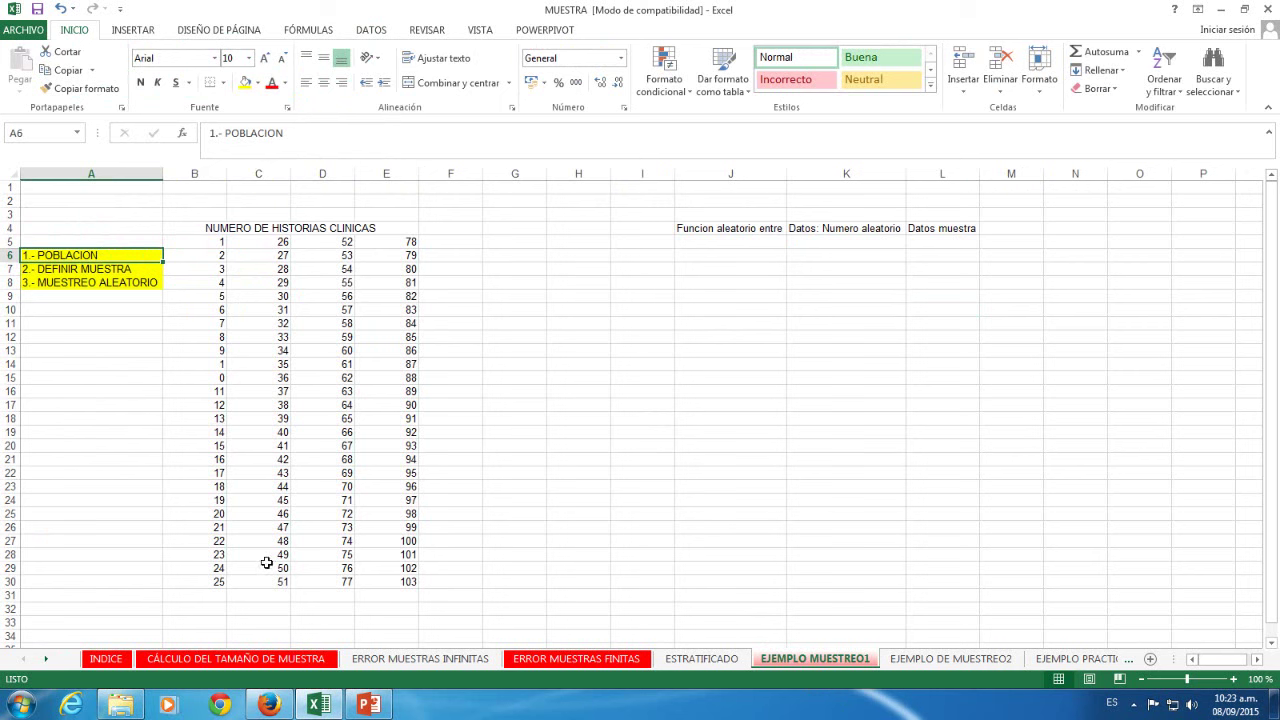
pyautogui.click(215, 241)
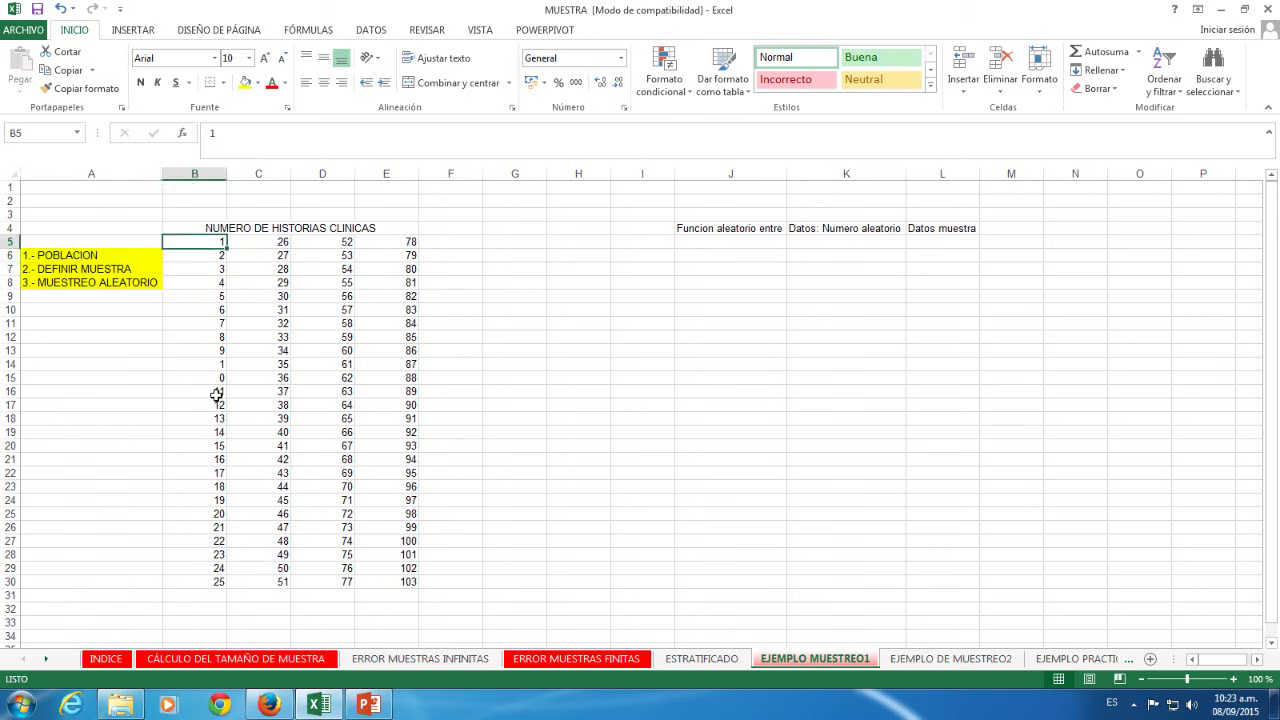
pyautogui.click(409, 581)
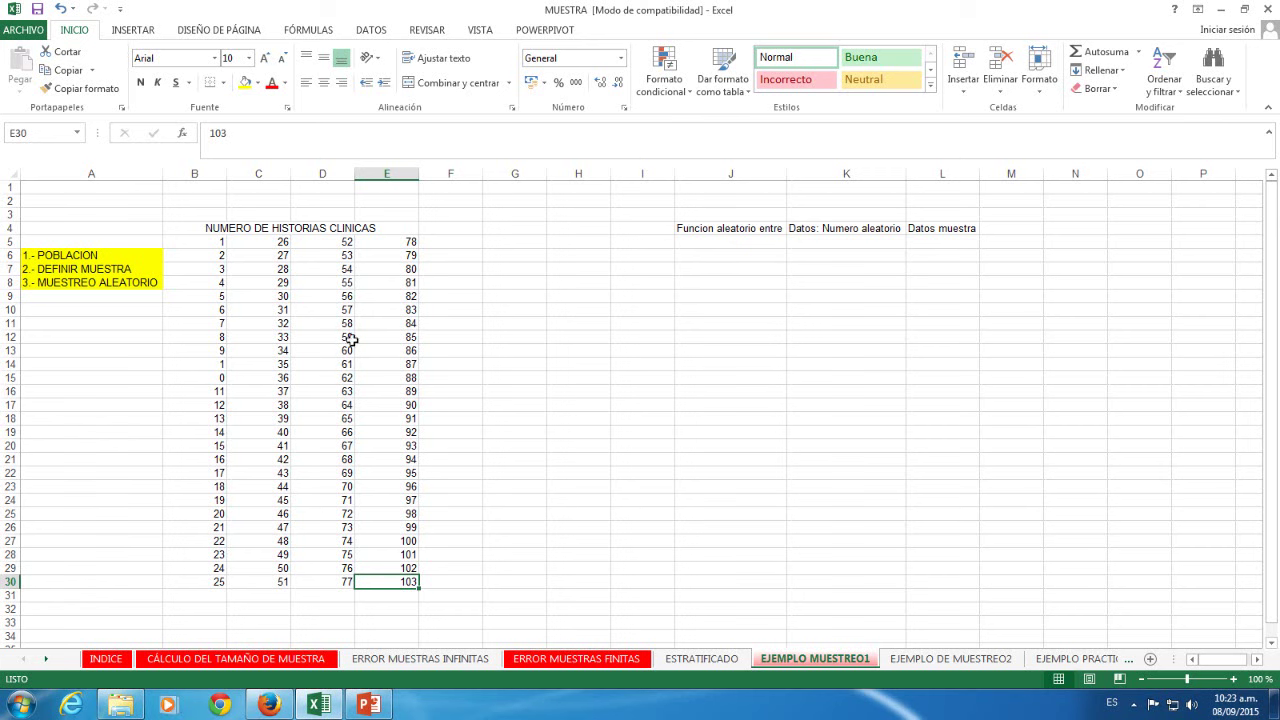
pyautogui.click(78, 254)
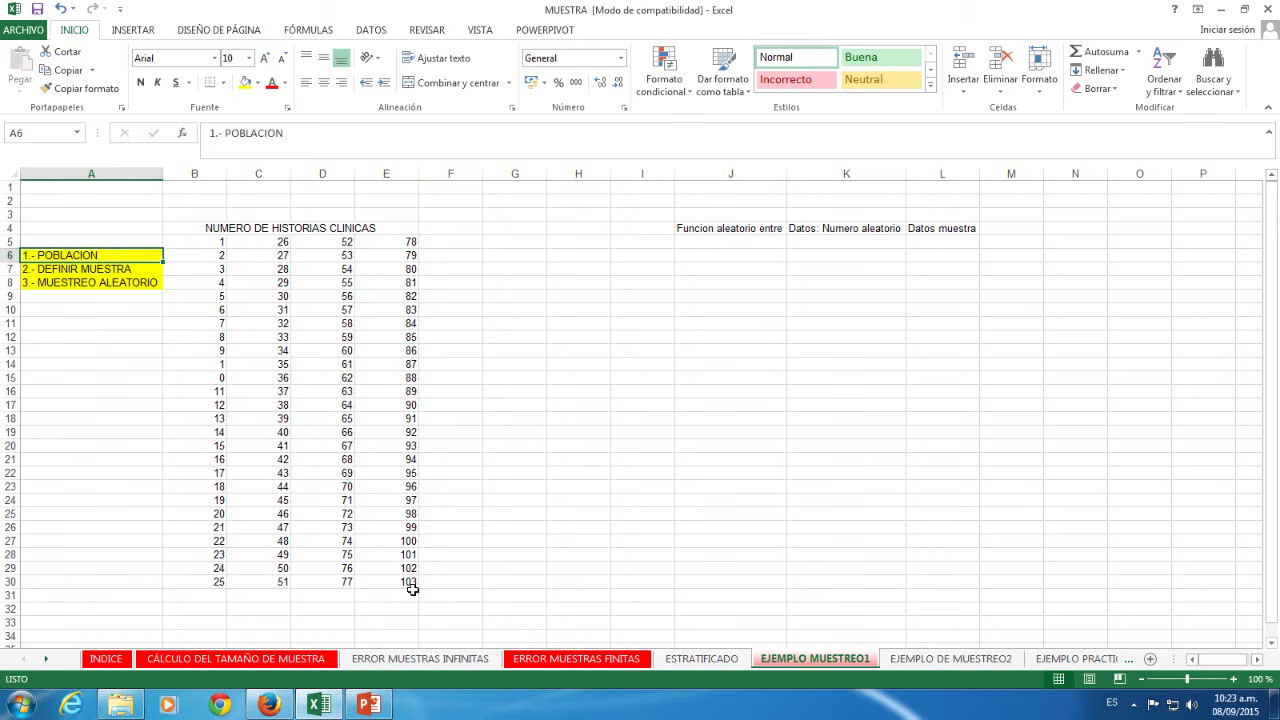
pyautogui.click(47, 270)
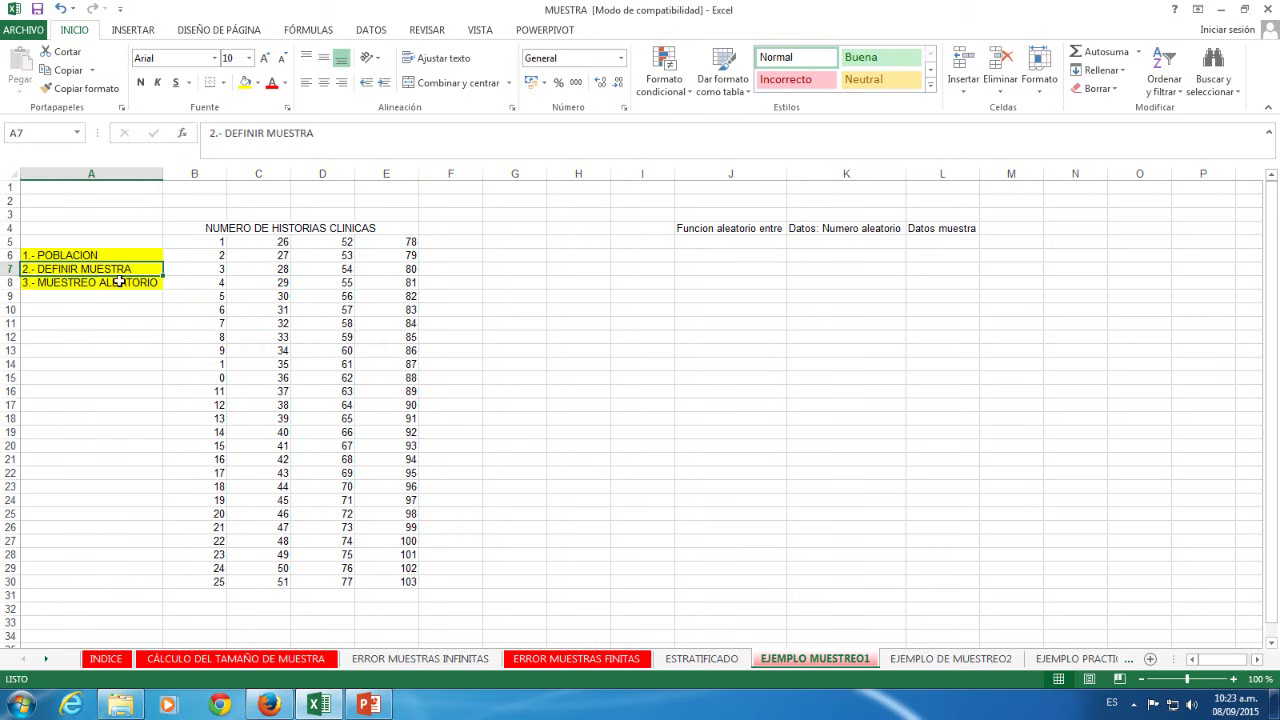
# Merge and centre cells J2:L2 above the random function headers and enter the sample size 10.
pyautogui.moveTo(700, 203); pyautogui.dragTo(922, 206)
pyautogui.click(452, 82)
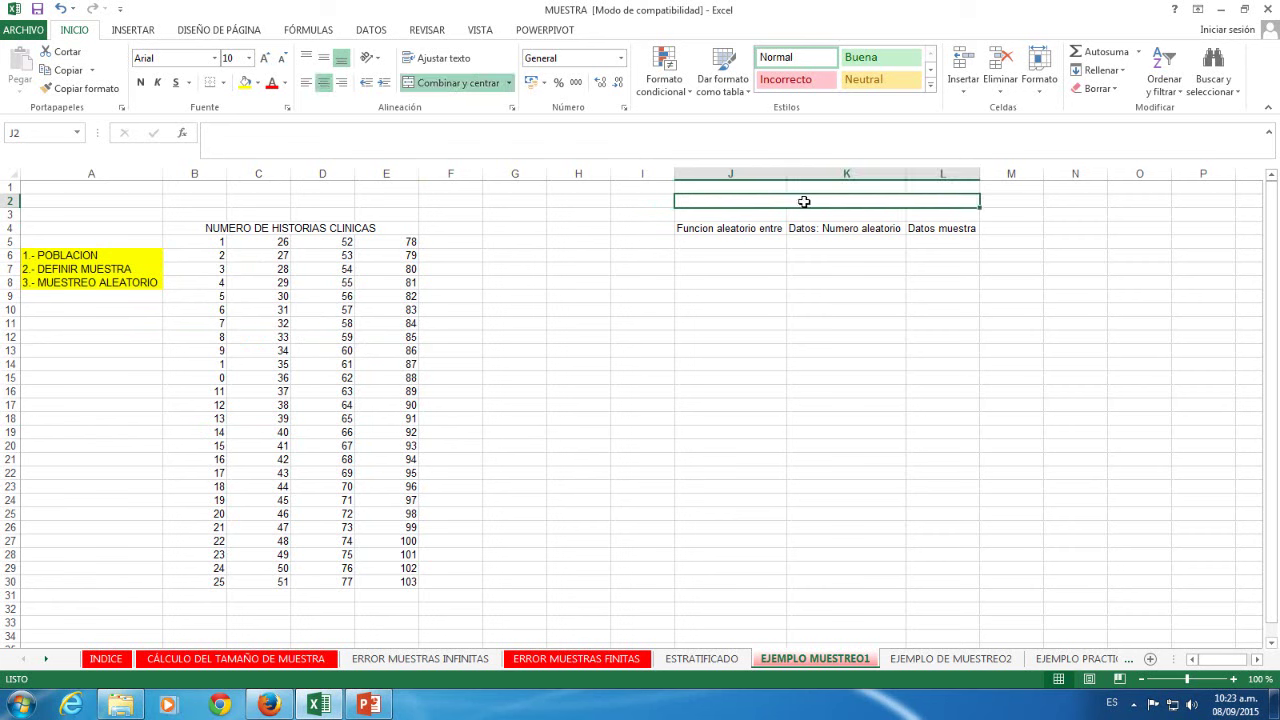
pyautogui.write('10')
pyautogui.press('Return')
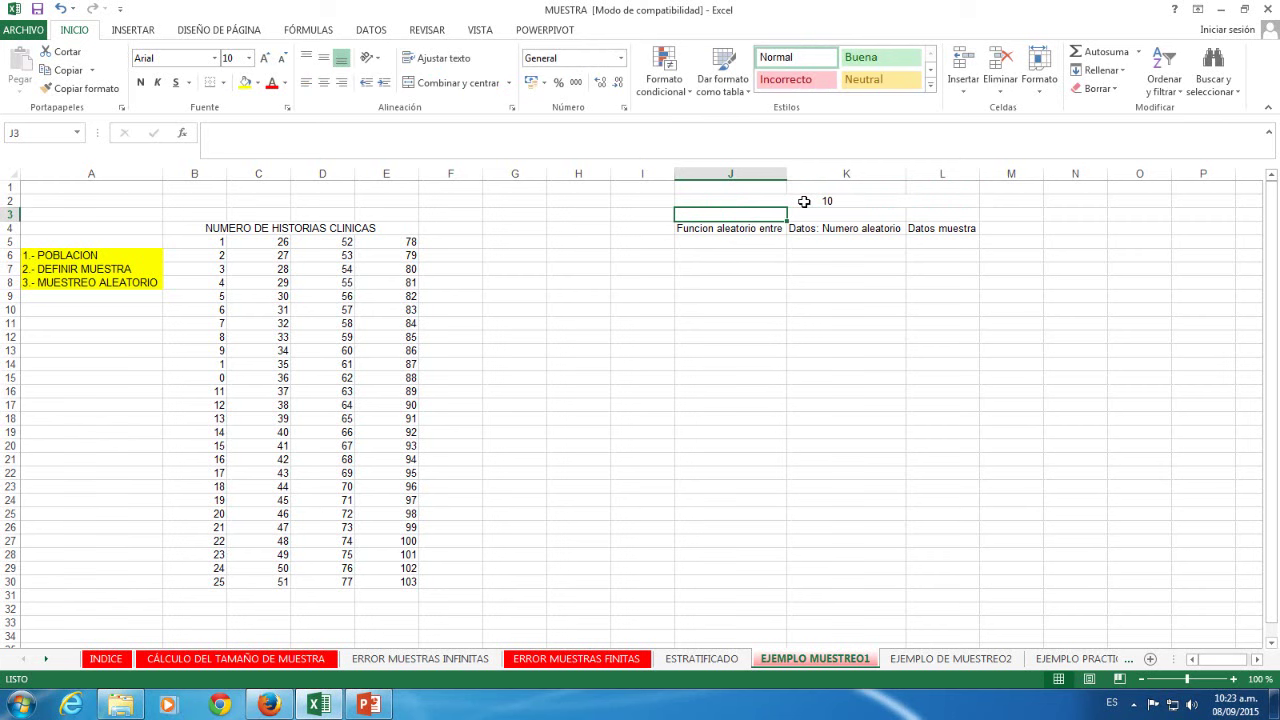
# Fill the header cell "Funcion aleatorio entre" in J4 with yellow.
pyautogui.click(706, 243)
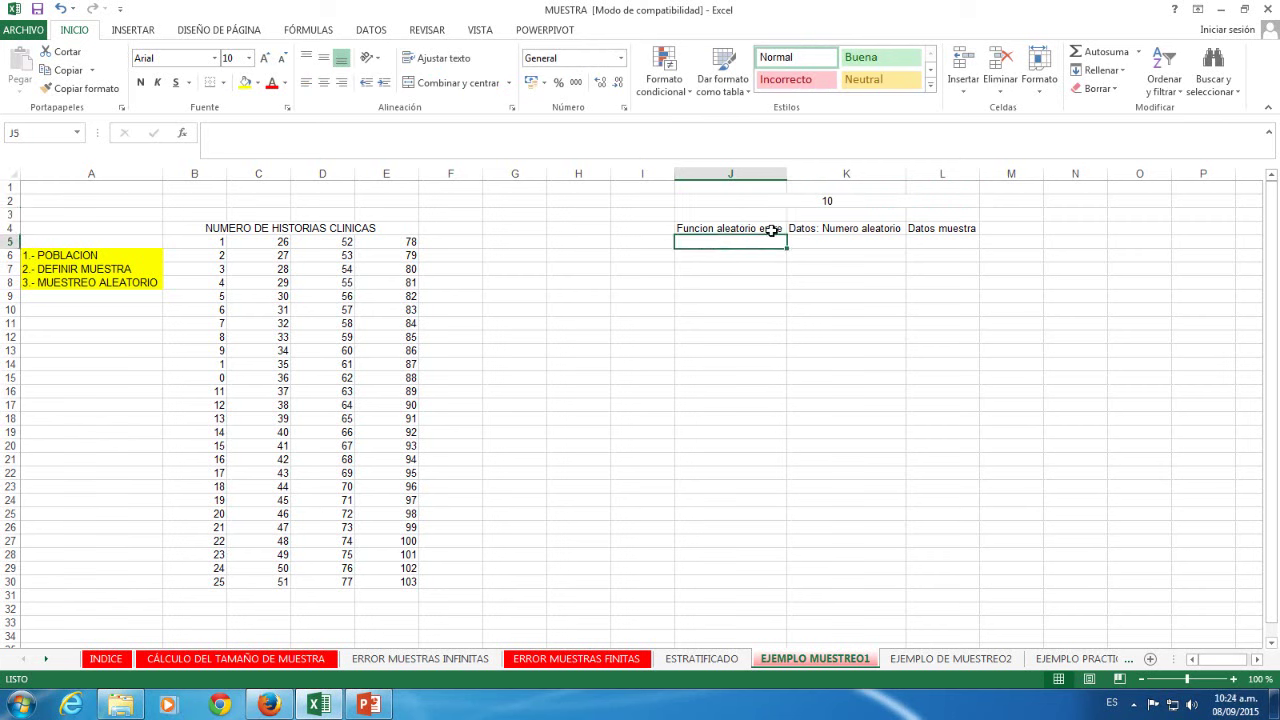
pyautogui.click(771, 230)
pyautogui.click(245, 83)
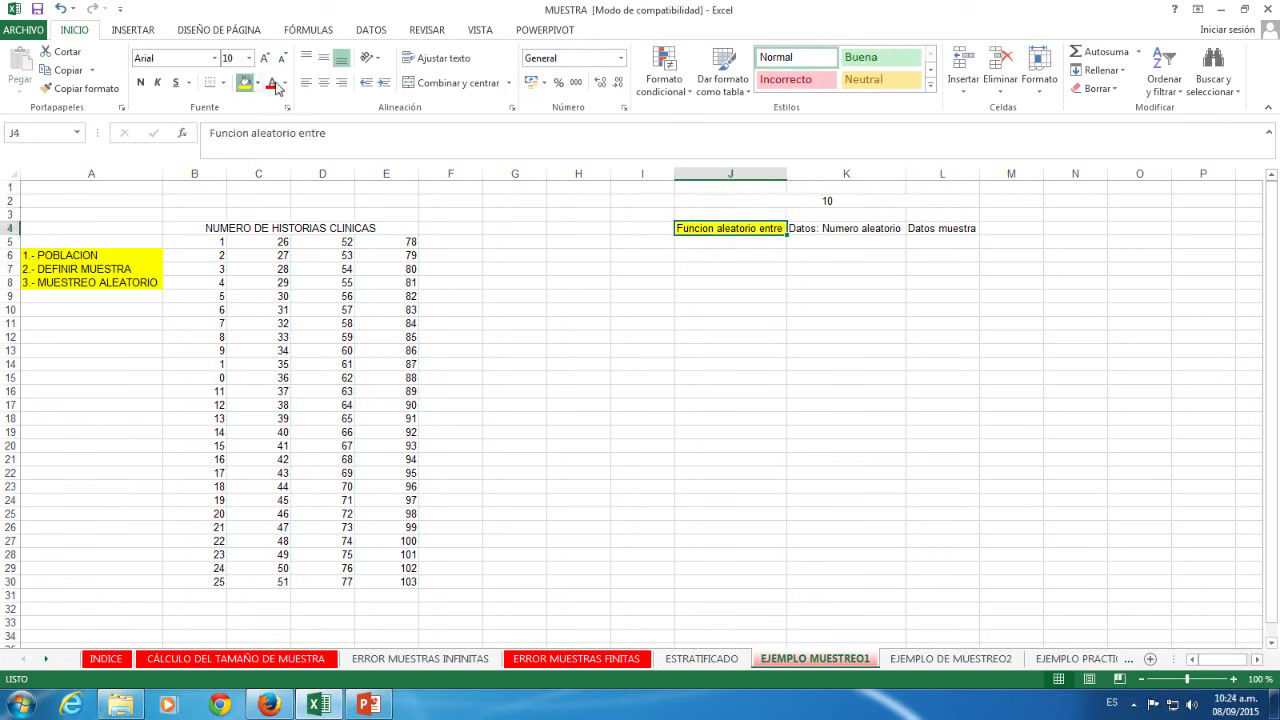
# Fill the header cell "Datos: Numero aleatorio" in K4 with light green and "Datos muestra" in L4 with light orange.
pyautogui.click(826, 231)
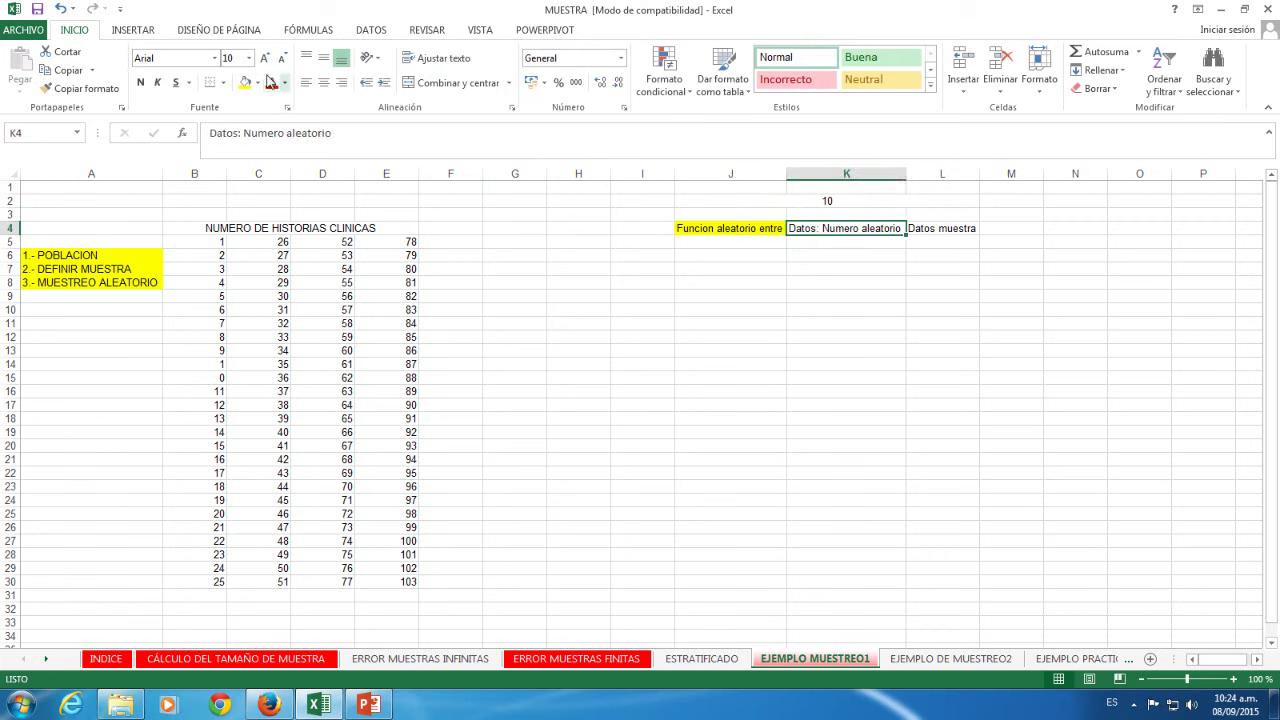
pyautogui.click(259, 84)
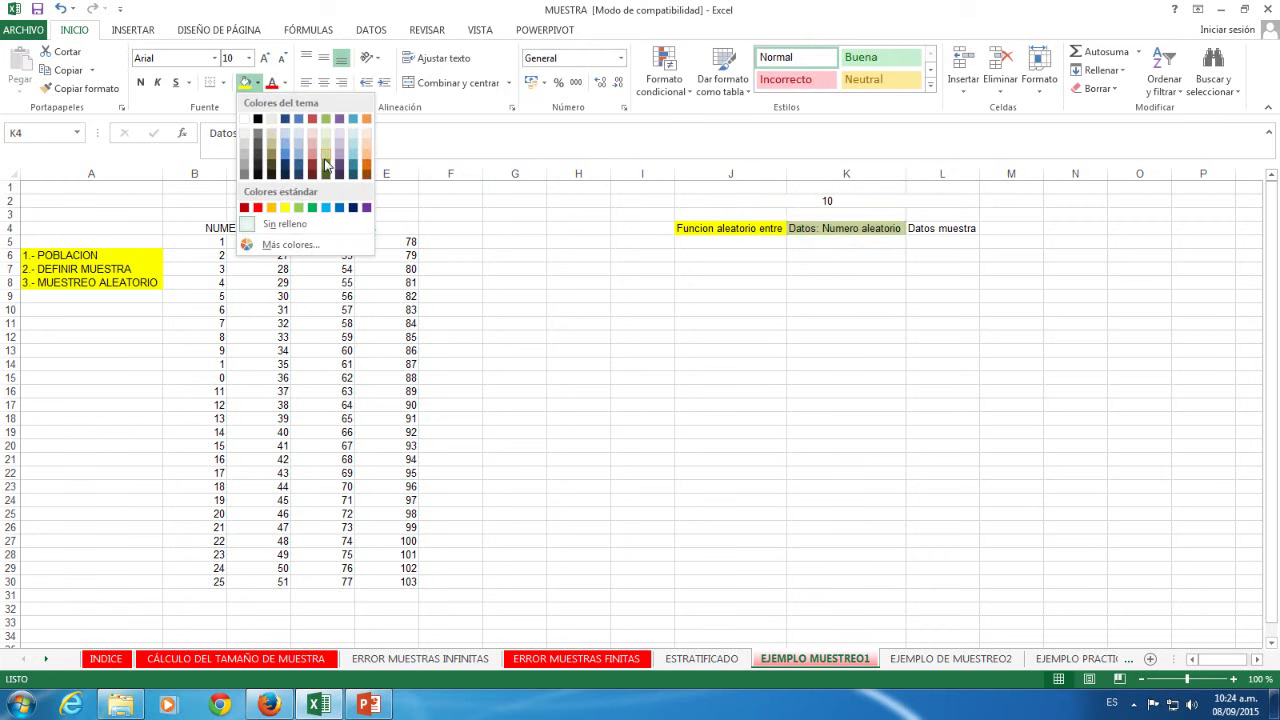
pyautogui.click(327, 158)
pyautogui.click(949, 230)
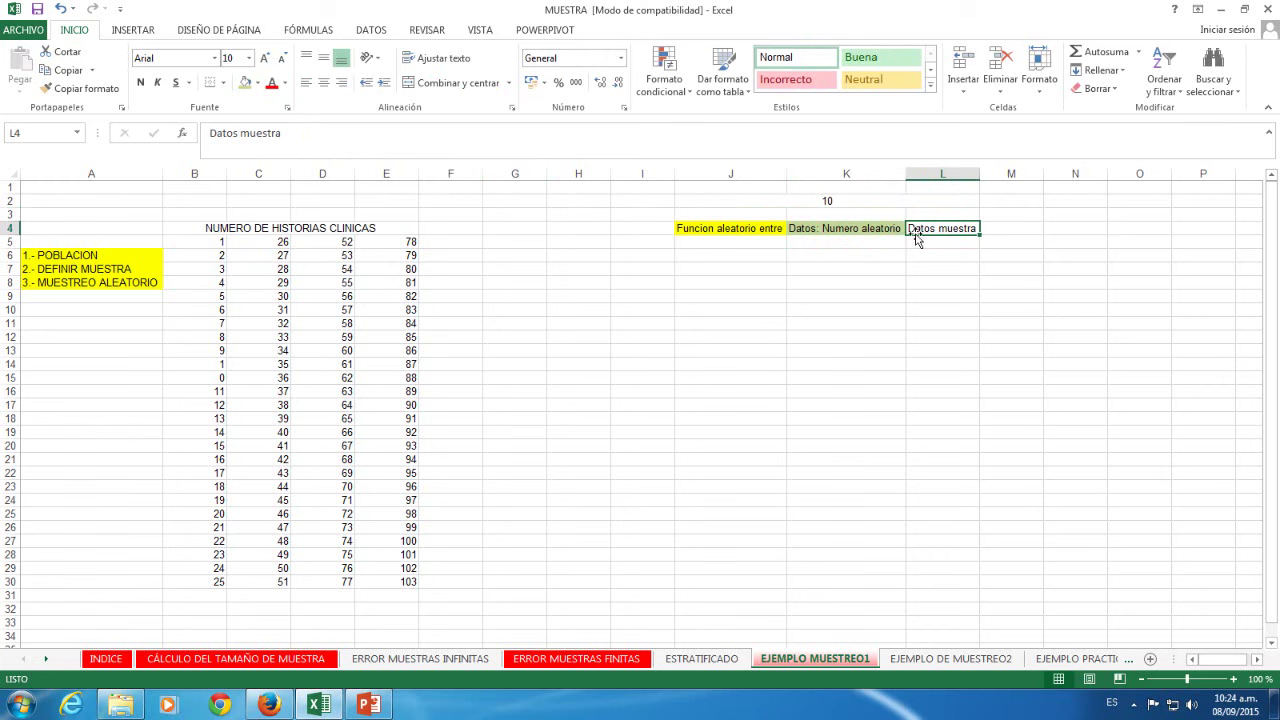
pyautogui.click(255, 84)
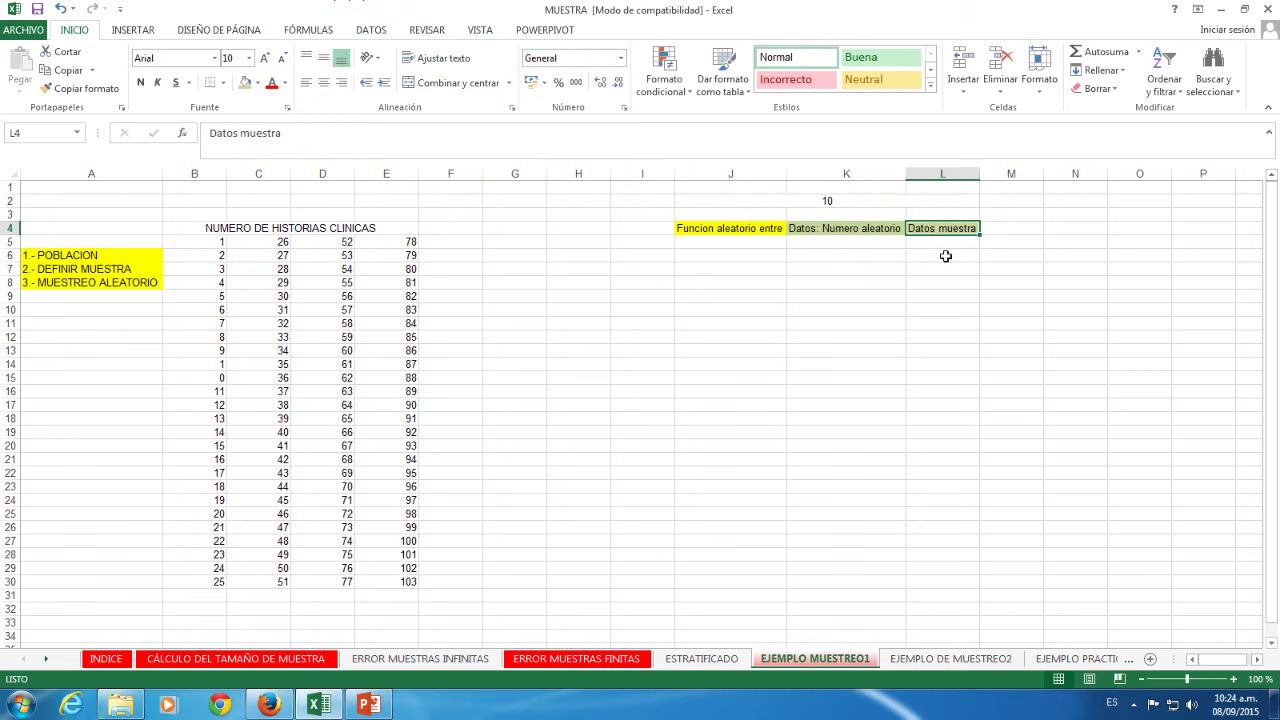
pyautogui.click(258, 84)
pyautogui.click(364, 160)
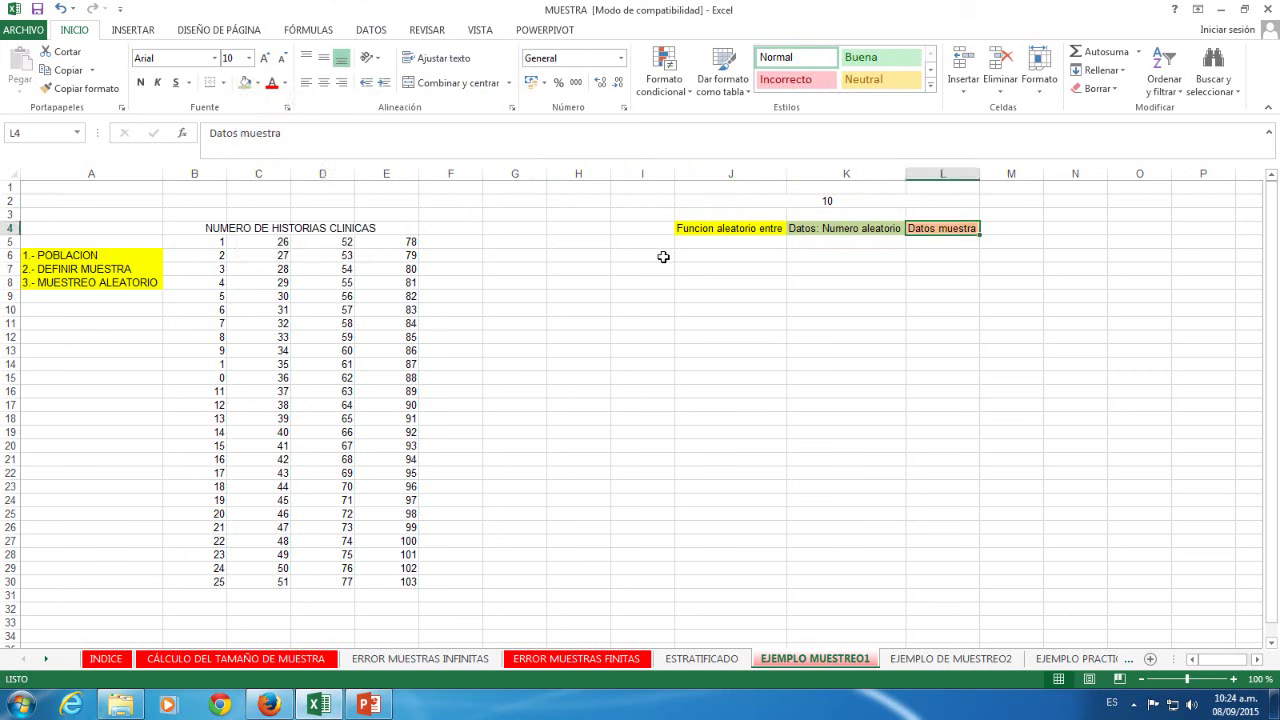
# Number the sample rows from 1 to 10 in cells I5:I14, beside the random function column.
pyautogui.click(717, 245)
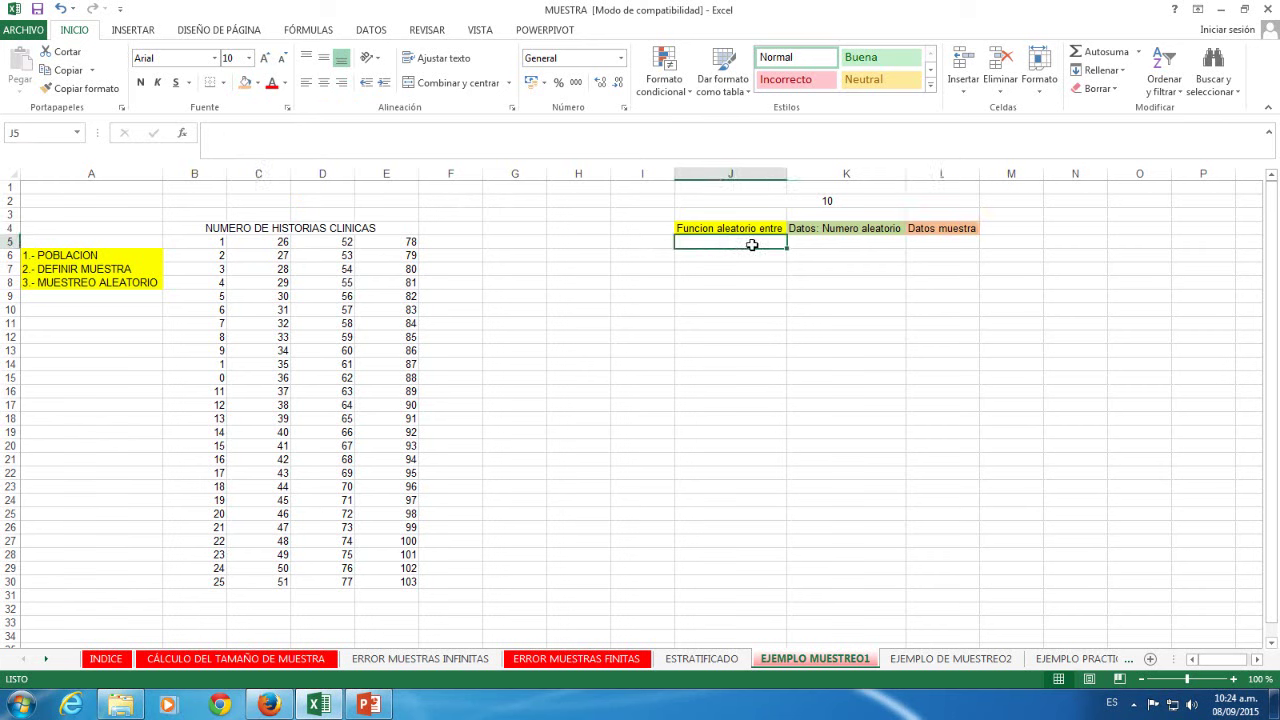
pyautogui.click(644, 244)
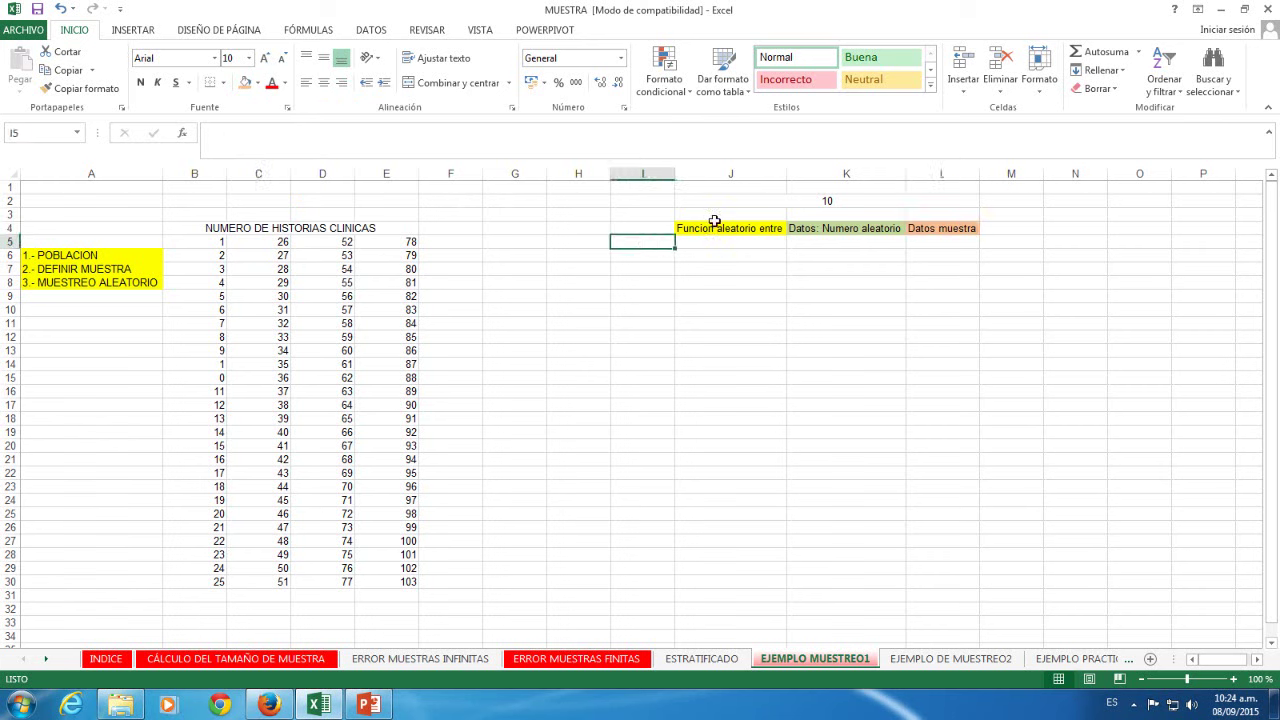
pyautogui.write('1')
pyautogui.press('Return')
pyautogui.write('2')
pyautogui.press('Return')
pyautogui.write('3')
pyautogui.press('Return')
pyautogui.write('4')
pyautogui.press('Return')
pyautogui.write('5')
pyautogui.press('Return')
pyautogui.write('6')
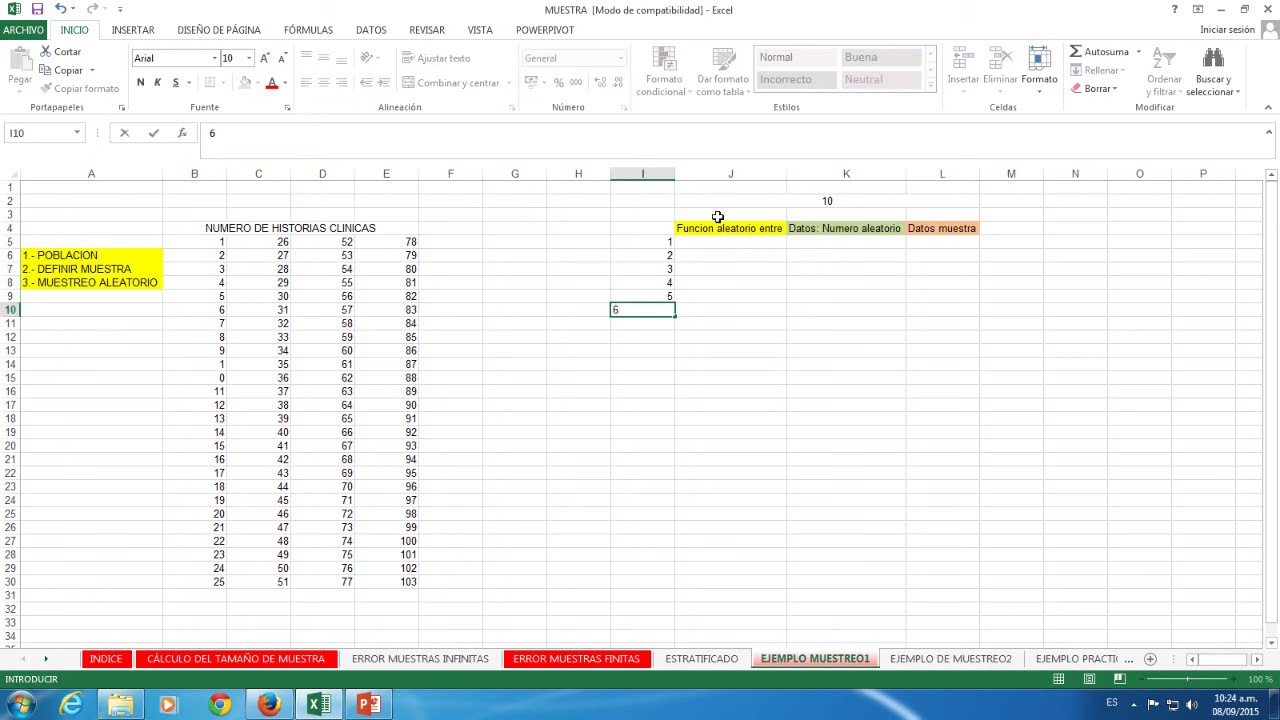
pyautogui.moveTo(654, 246); pyautogui.dragTo(672, 368)
pyautogui.click(737, 404)
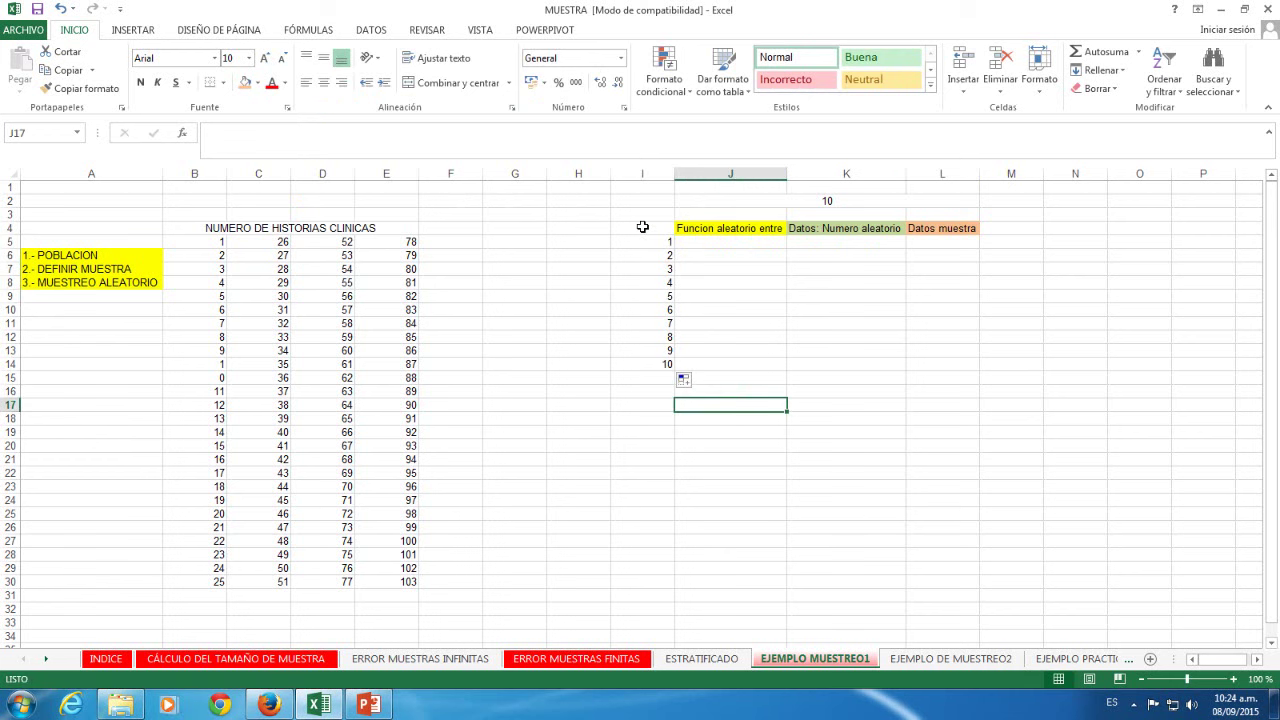
# Centre the contents of column I, which holds the sample row numbers.
pyautogui.click(642, 174)
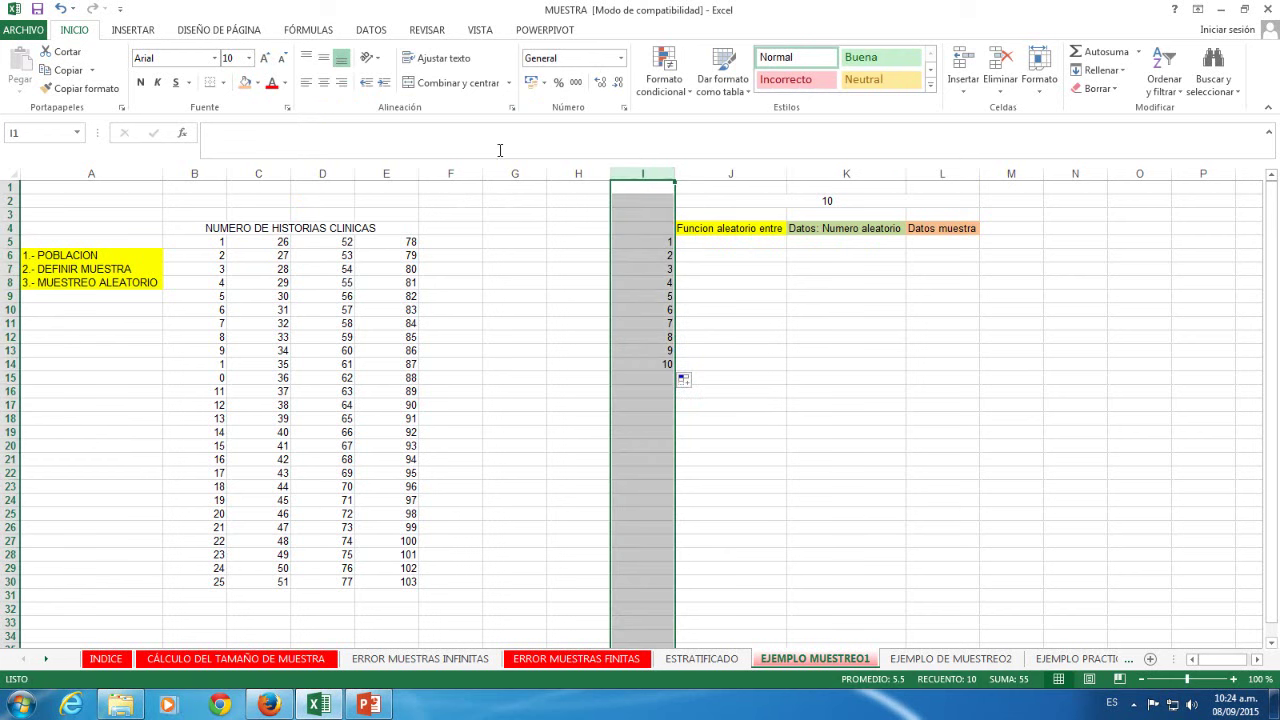
pyautogui.click(325, 83)
pyautogui.click(771, 283)
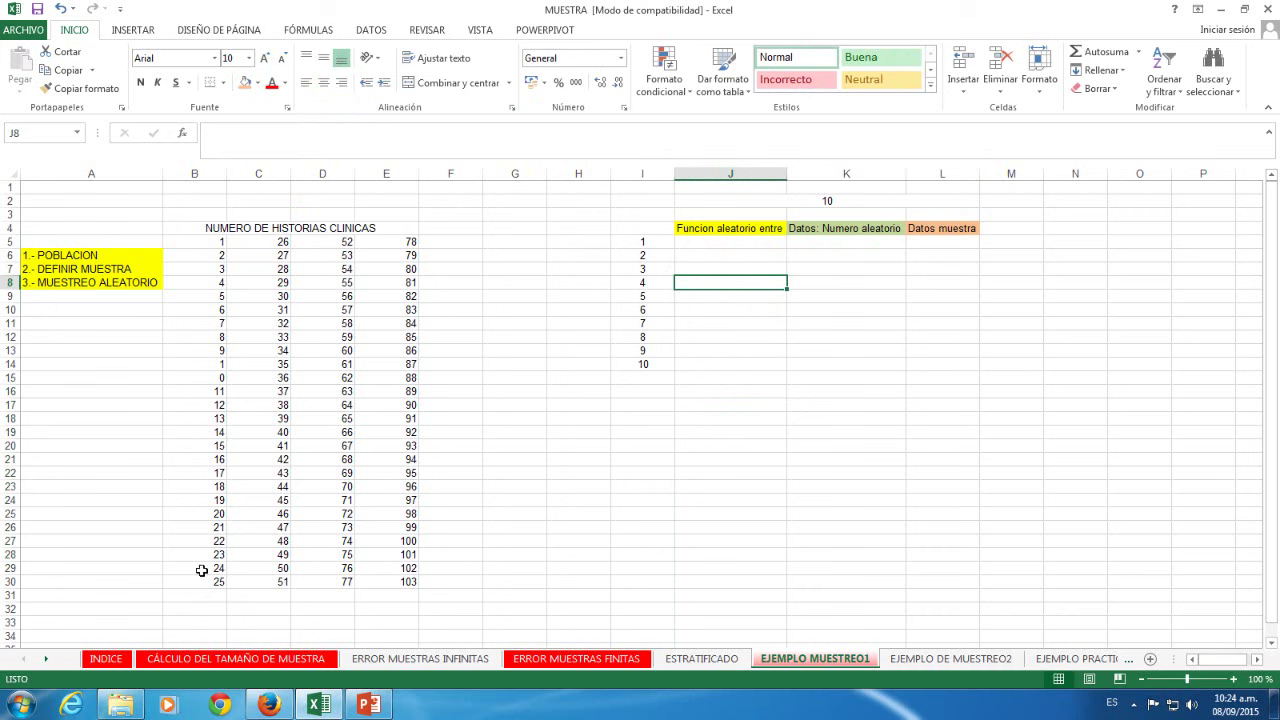
# Enter the formula =ALEATORIO.ENTRE(1,103) in J5 to generate a random clinical history number.
pyautogui.click(704, 244)
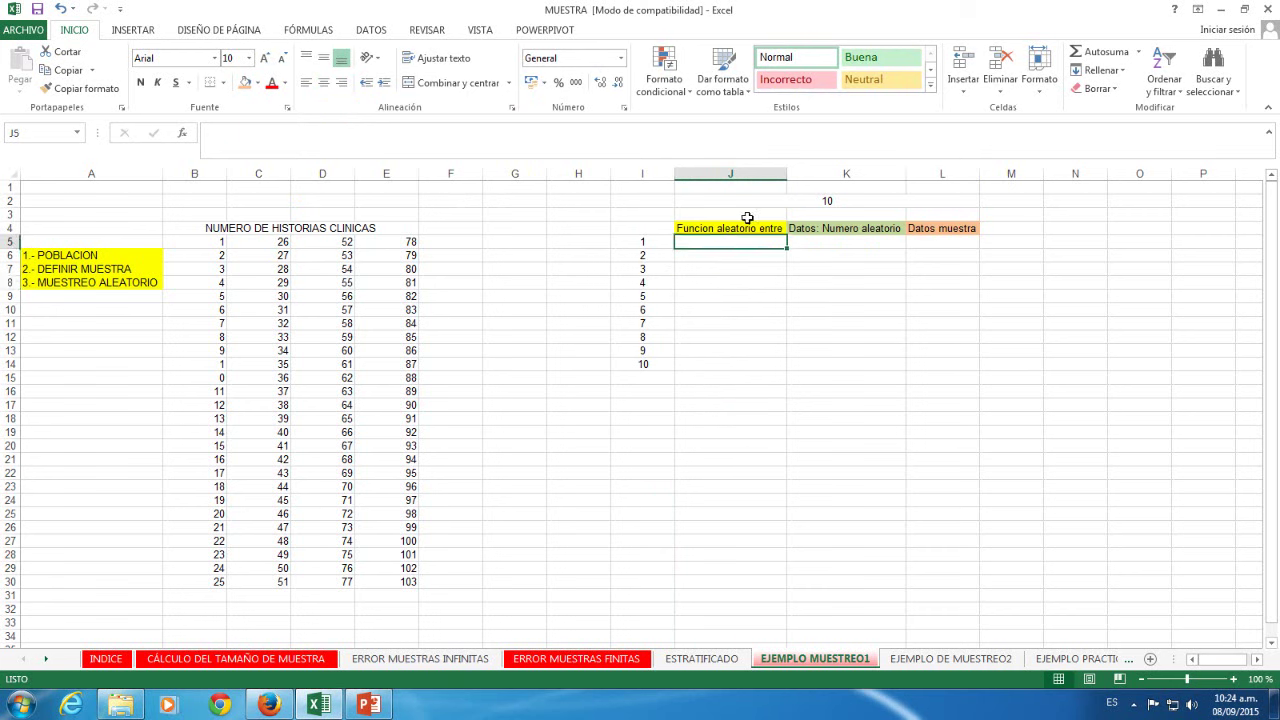
pyautogui.write('=f')
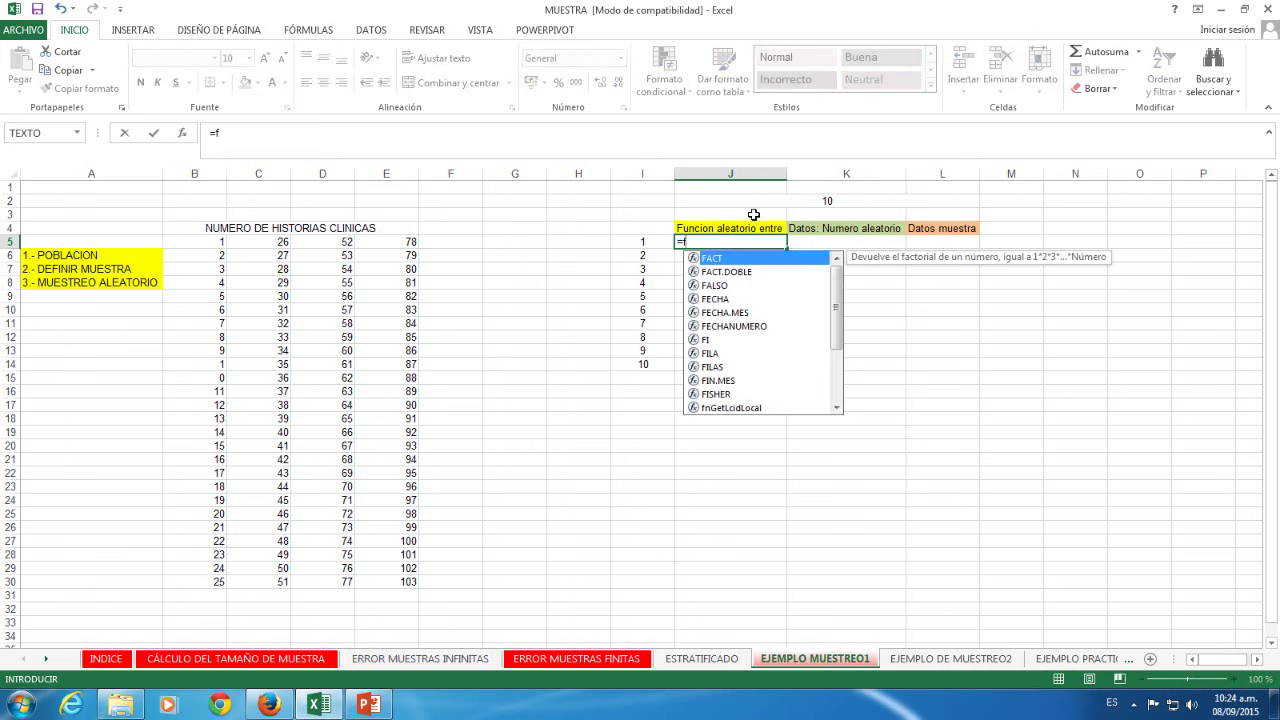
pyautogui.press('BackSpace')
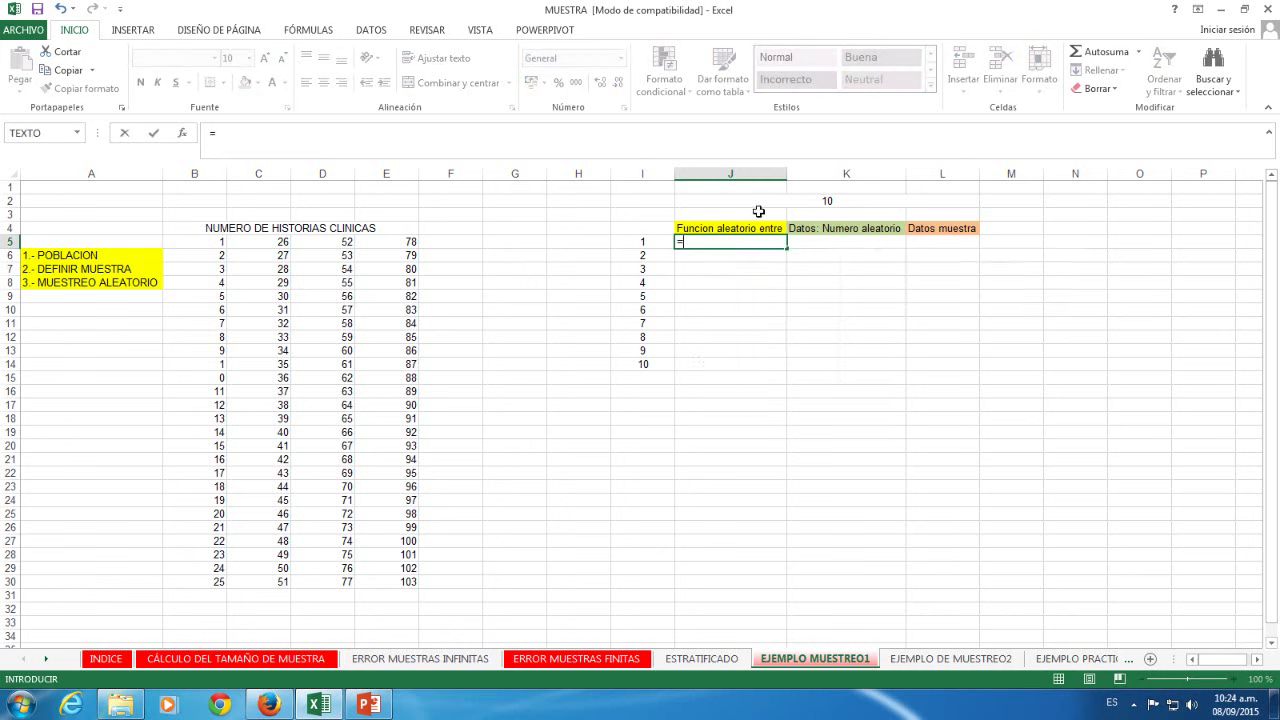
pyautogui.write('aleatorio')
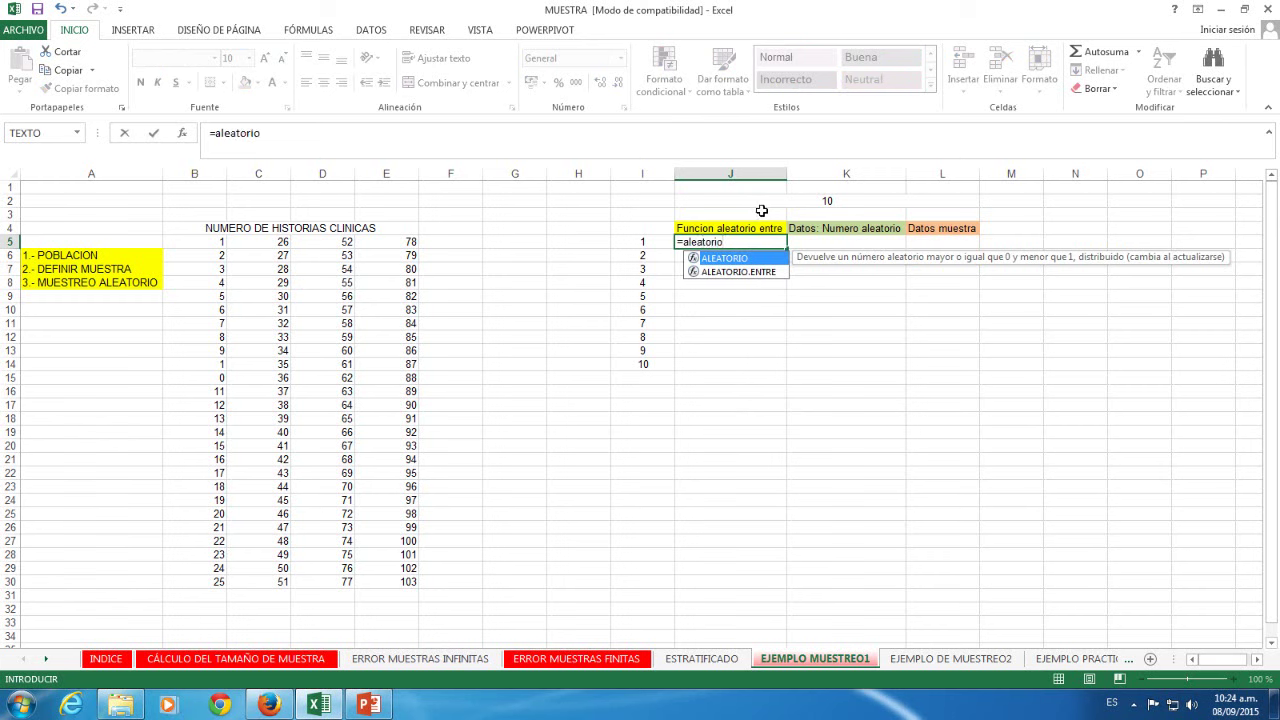
pyautogui.doubleClick(743, 272)
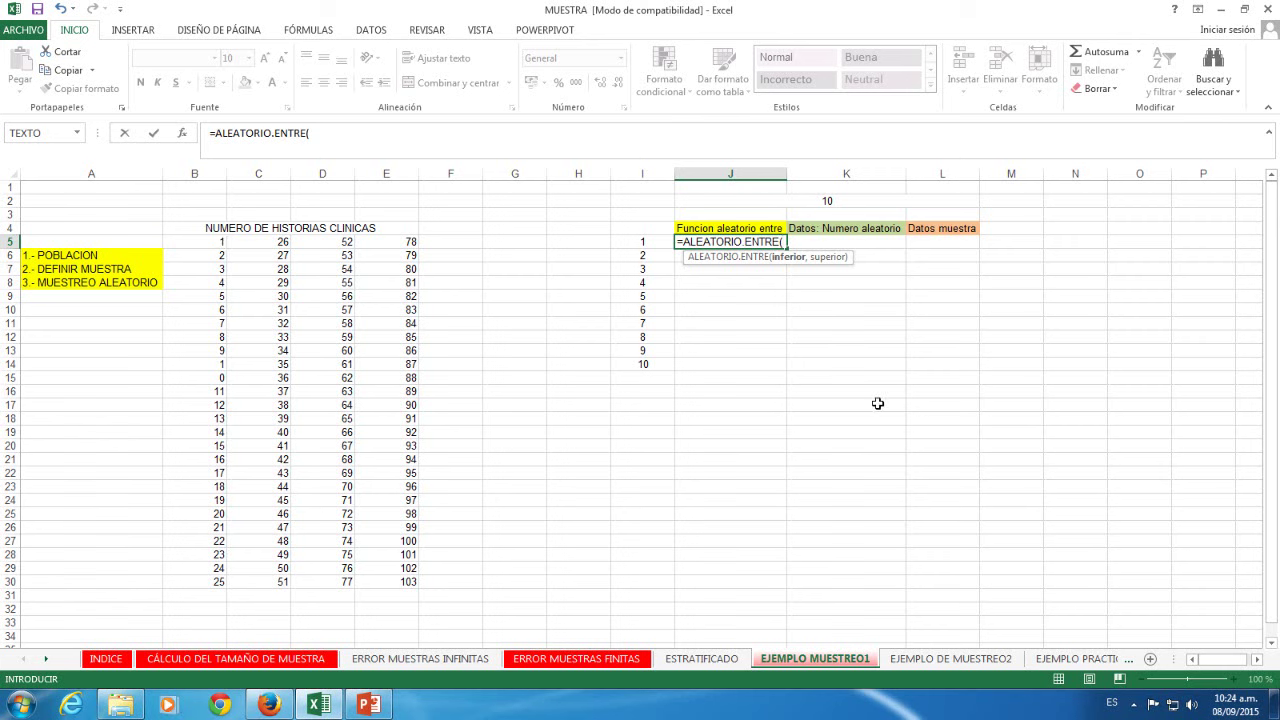
pyautogui.write('1,103')
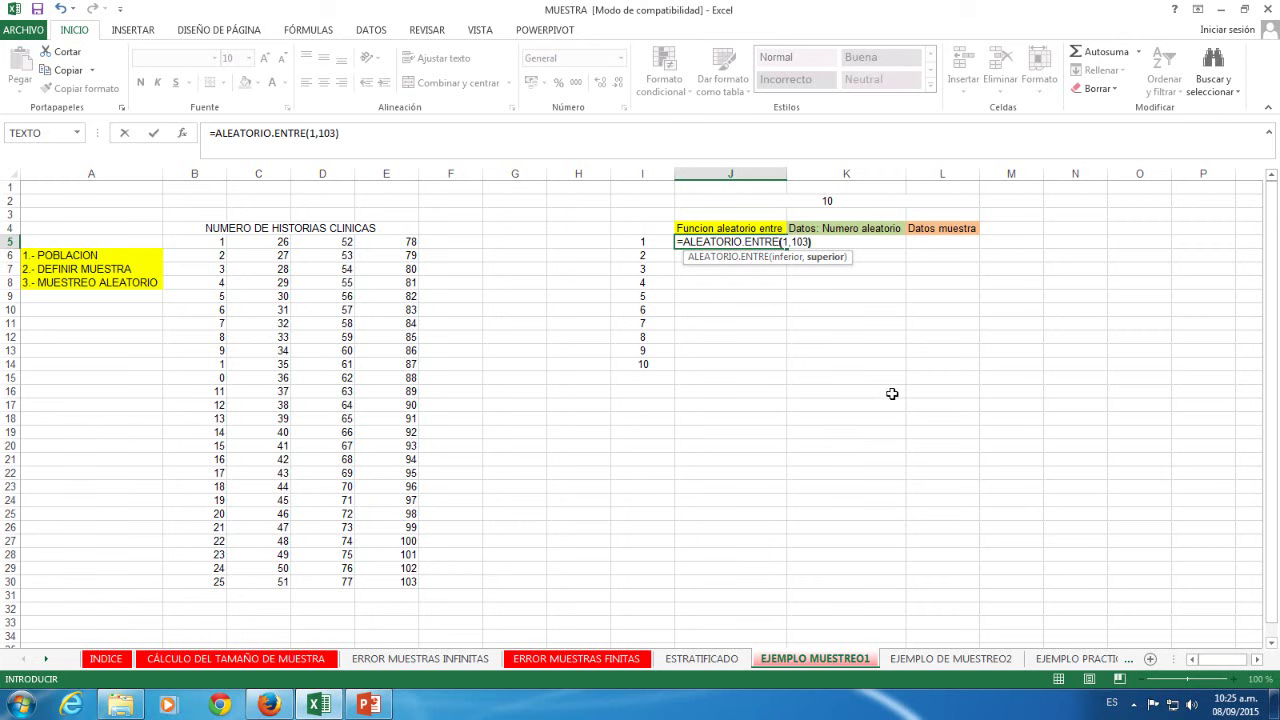
pyautogui.write(')')
pyautogui.press('Return')
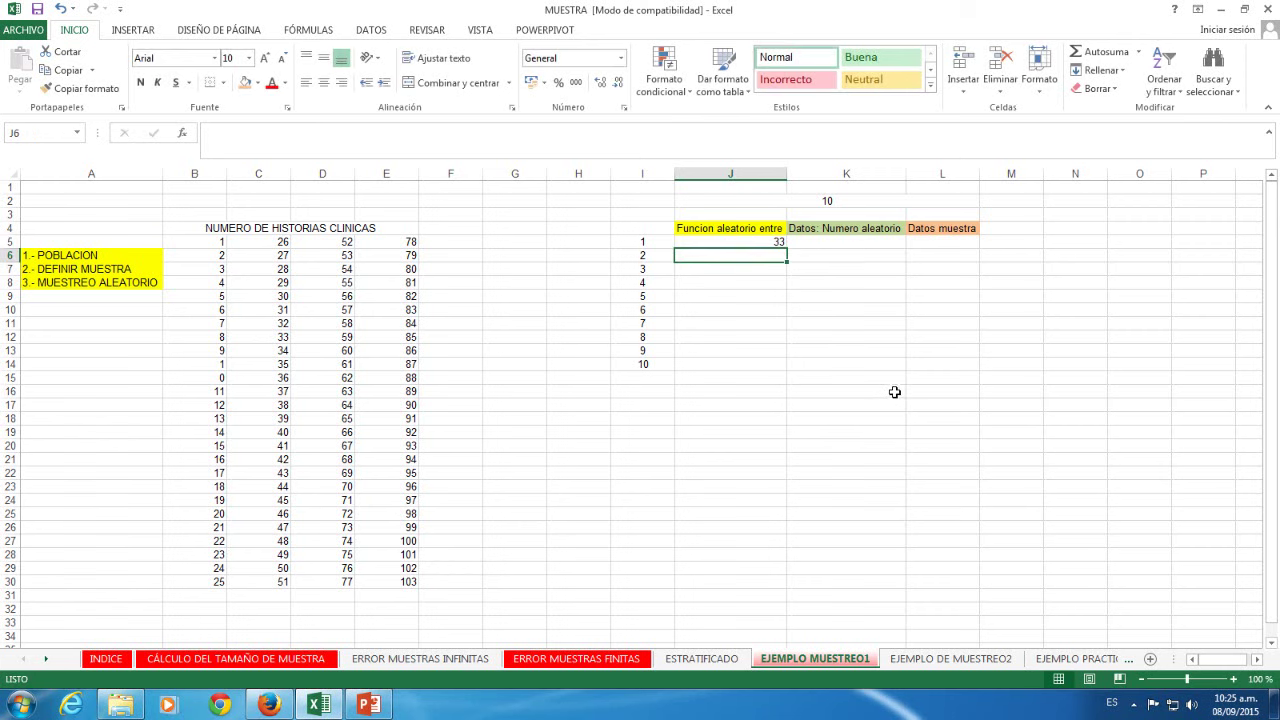
# Fill the random number formula from J5 down to J14 and centre the contents of column J.
pyautogui.click(727, 242)
pyautogui.moveTo(787, 251); pyautogui.dragTo(788, 373)
pyautogui.click(823, 352)
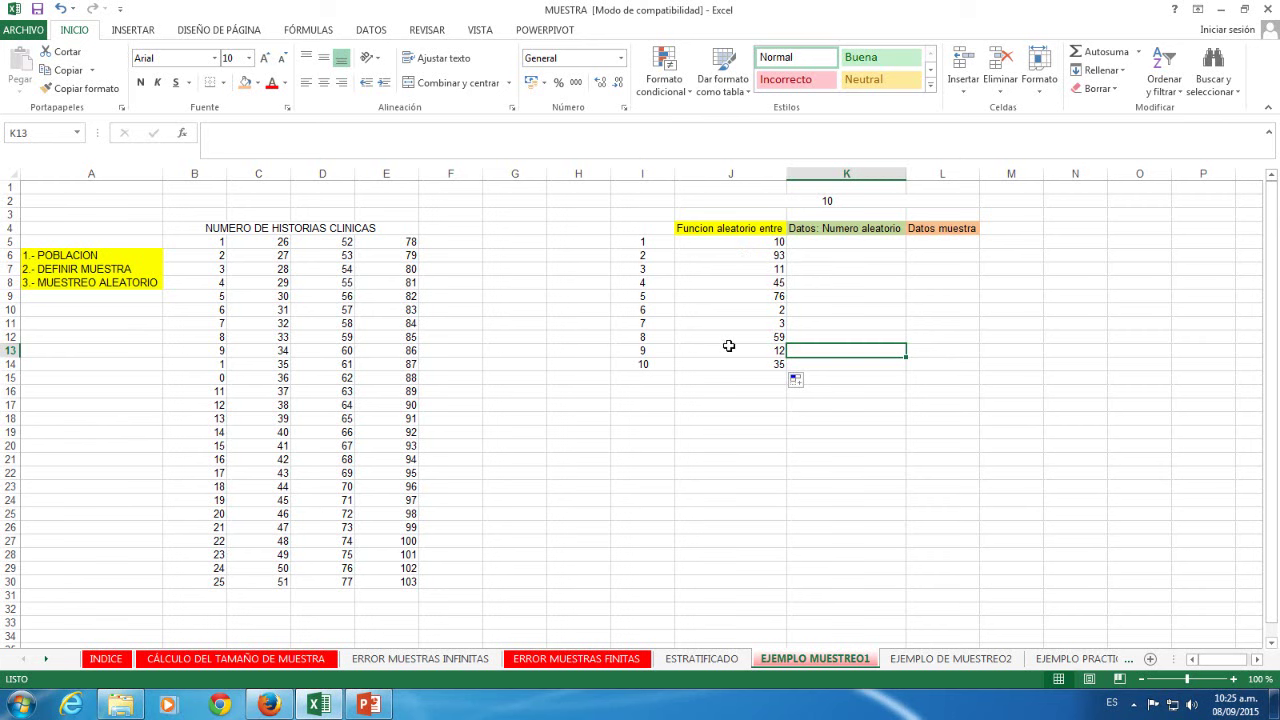
pyautogui.click(723, 175)
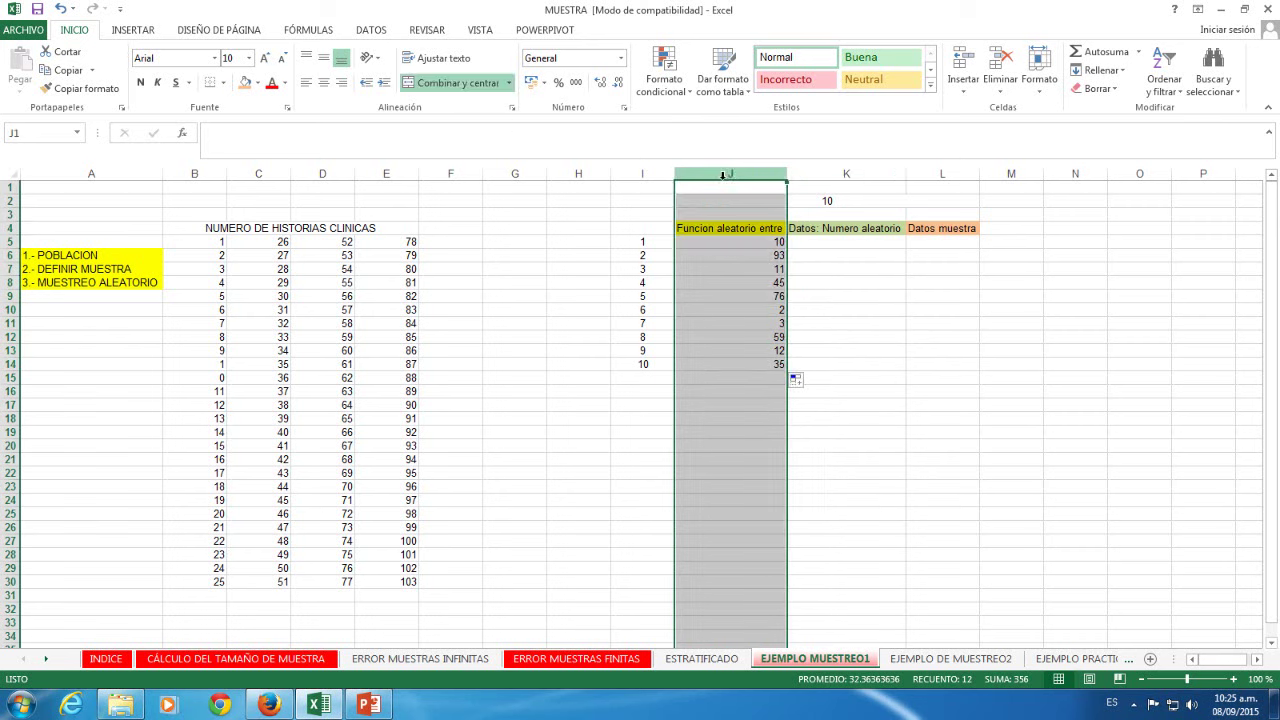
pyautogui.click(323, 82)
pyautogui.click(850, 347)
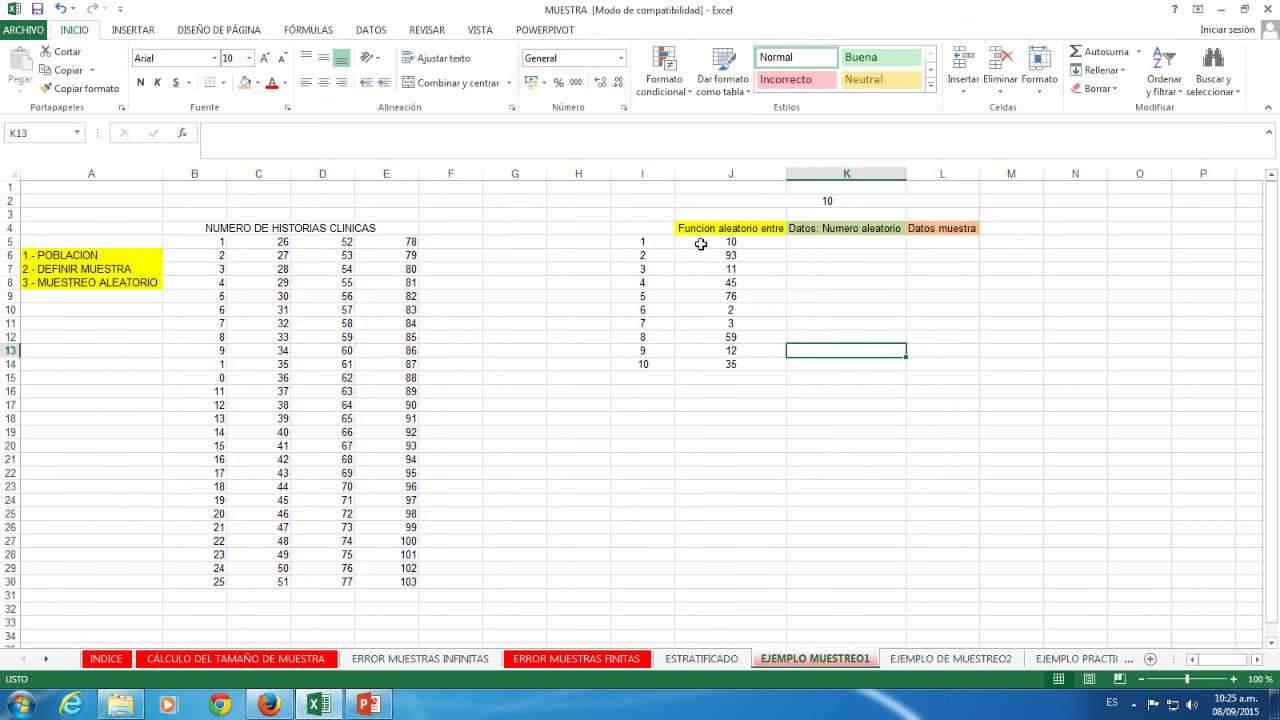
# Try to copy the random numbers in J5:J14 and paste them back over the same cells, checking the cells' contents.
pyautogui.moveTo(701, 244); pyautogui.dragTo(691, 366)
pyautogui.rightClick(704, 296)
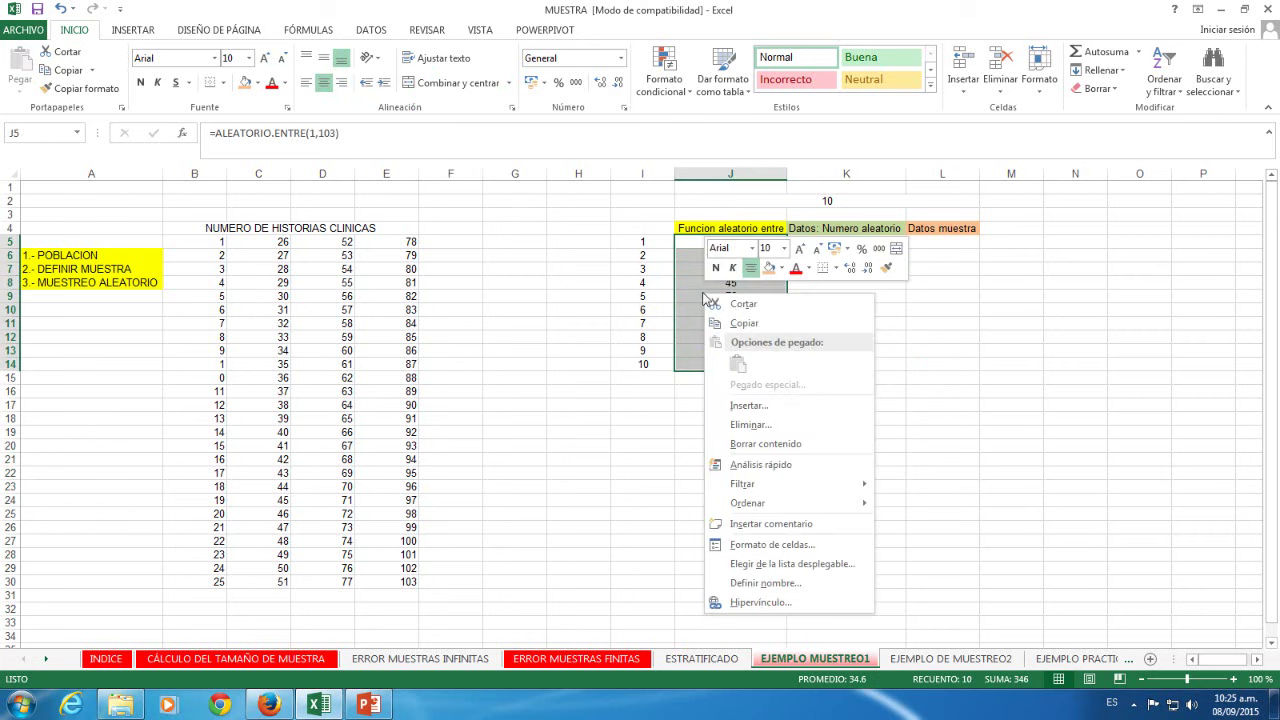
pyautogui.click(745, 324)
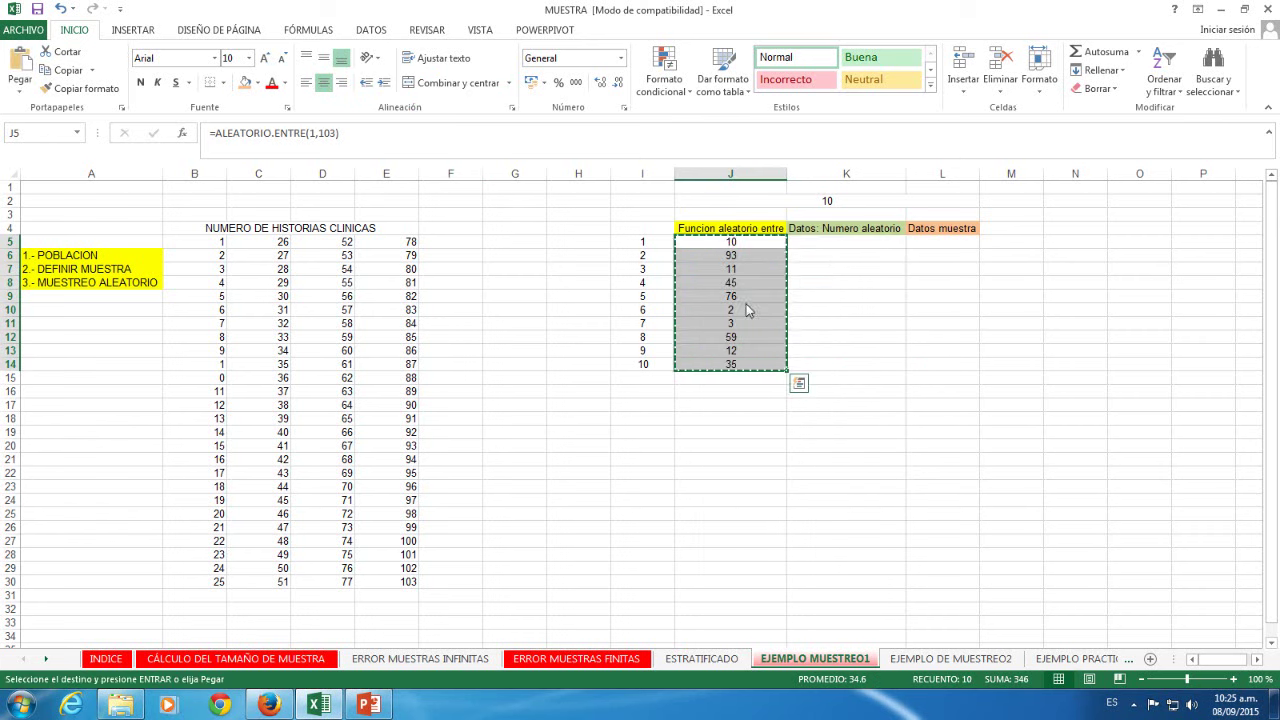
pyautogui.rightClick(694, 243)
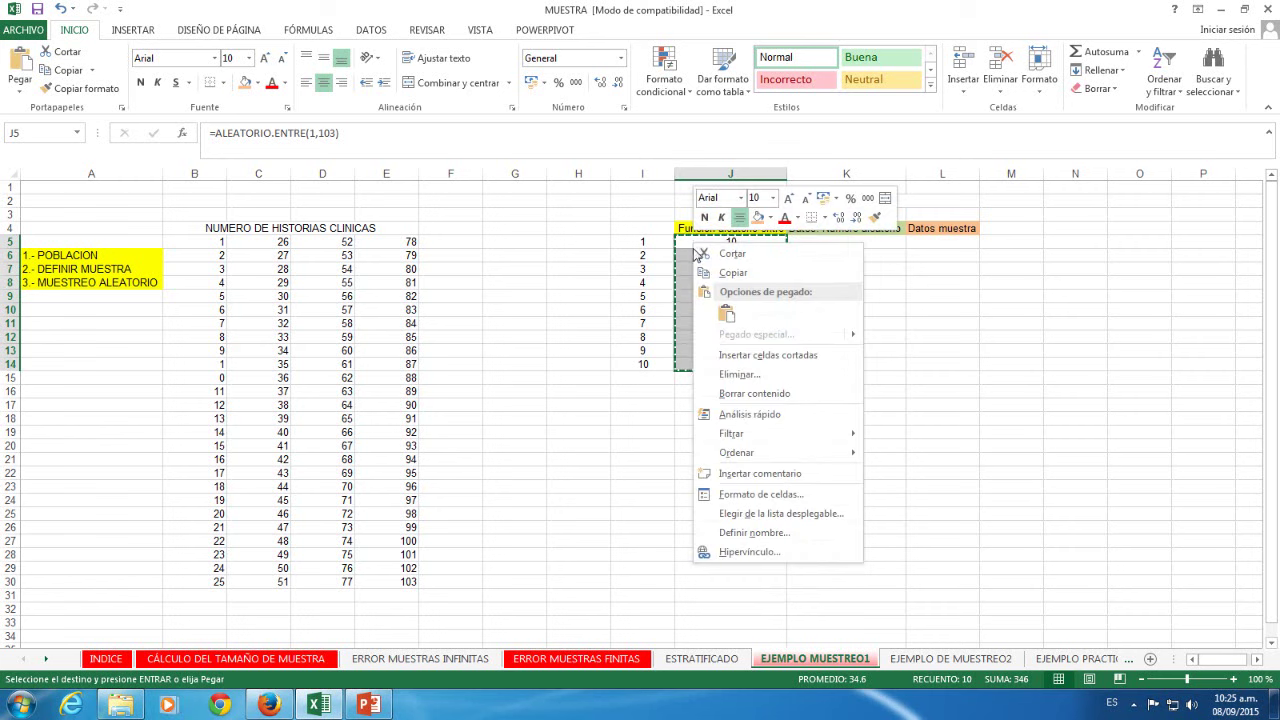
pyautogui.click(686, 246)
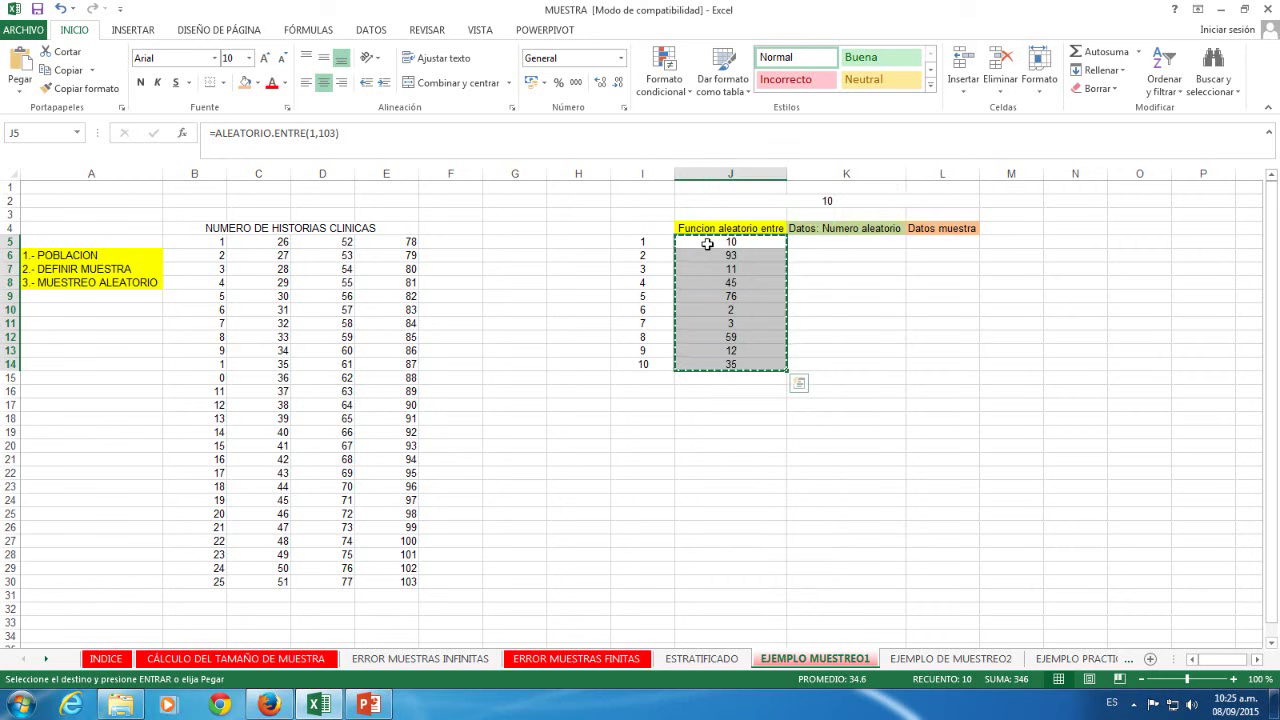
pyautogui.click(703, 246)
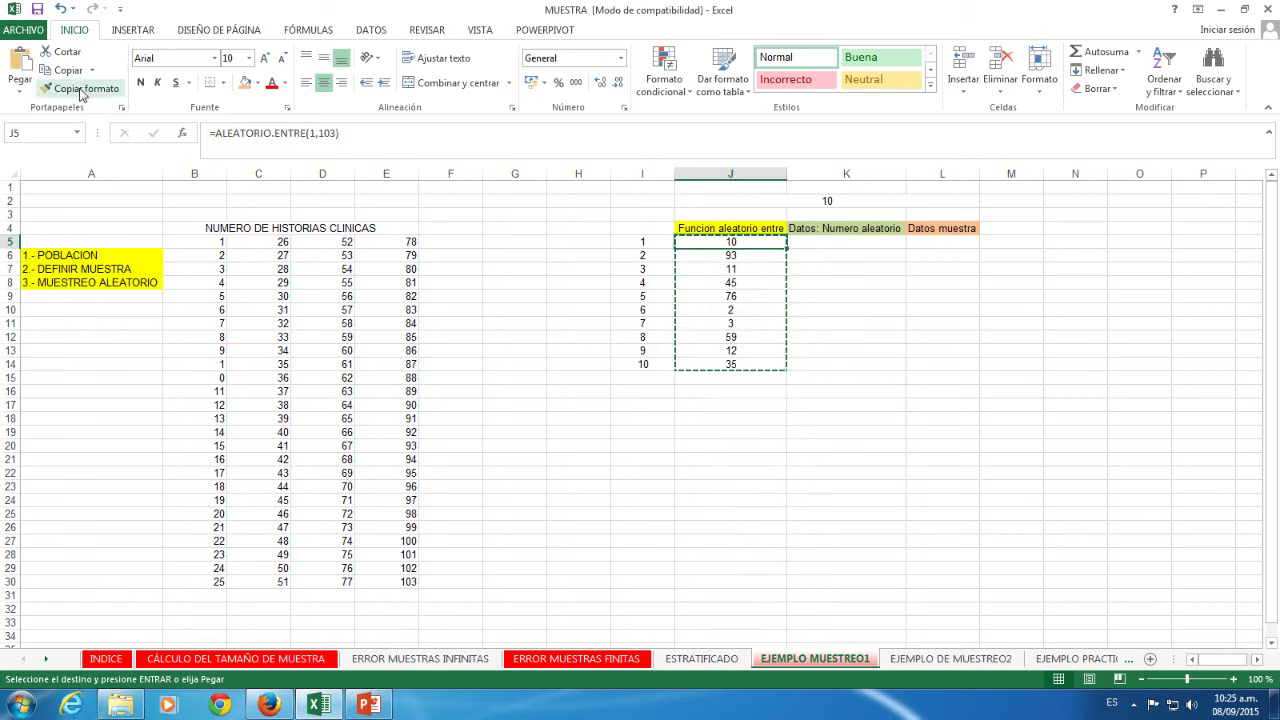
pyautogui.click(20, 88)
pyautogui.click(25, 131)
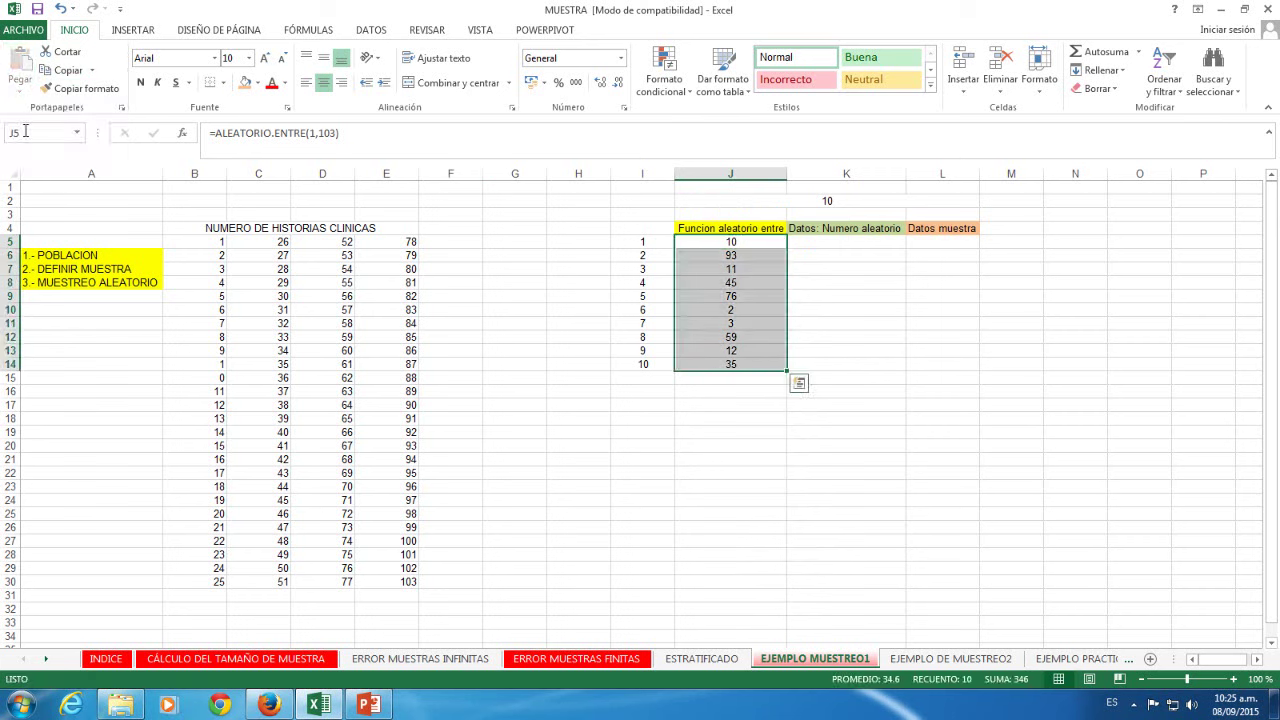
pyautogui.click(758, 298)
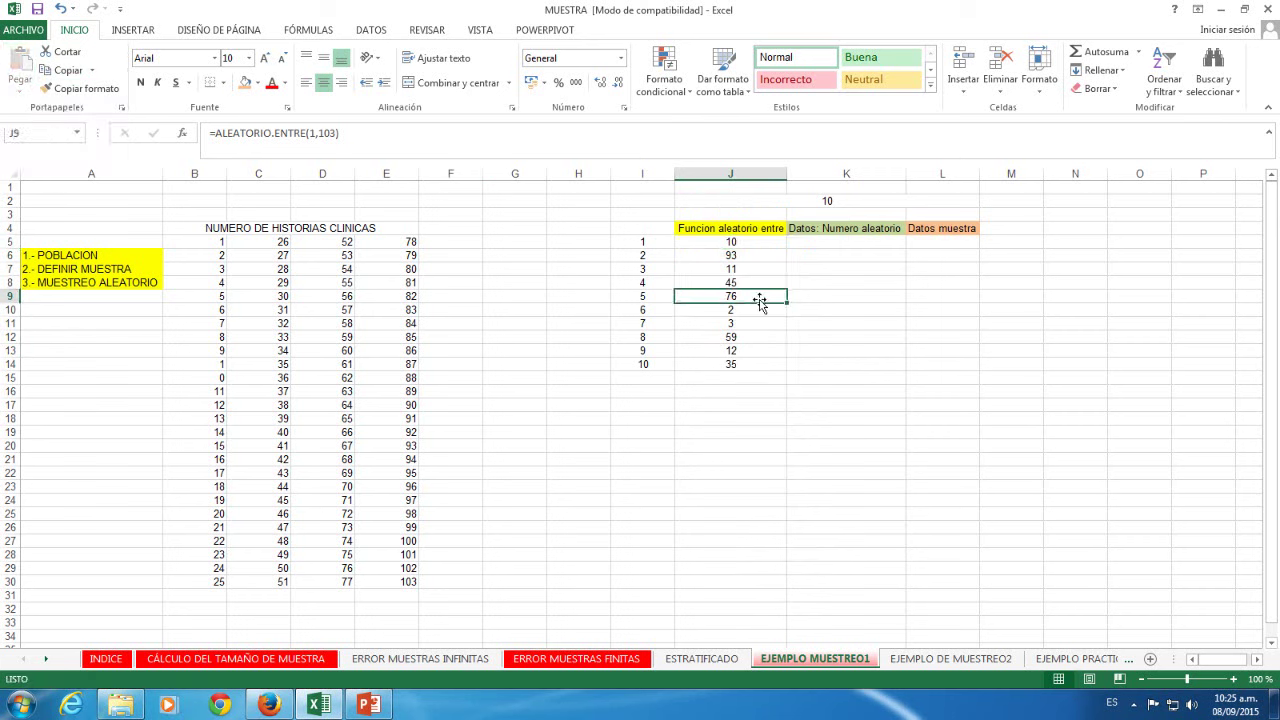
pyautogui.click(748, 243)
pyautogui.click(759, 261)
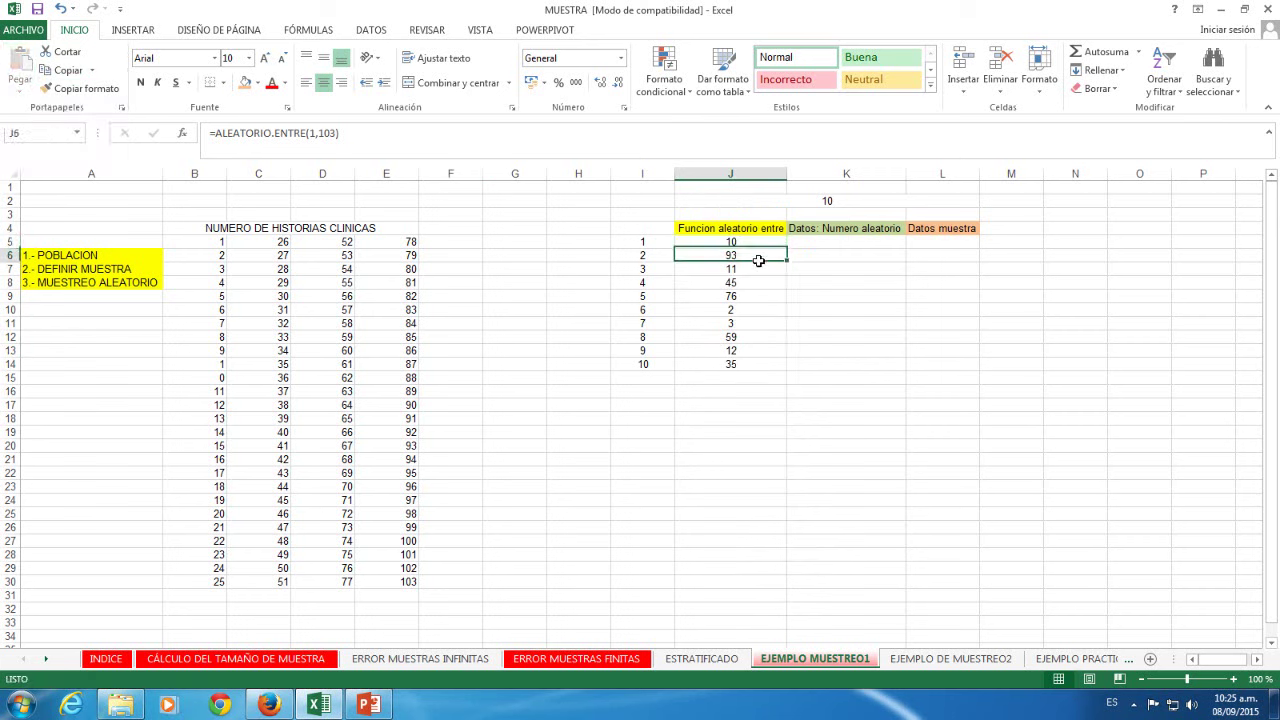
# Copy the range J5:J14 again and retry pasting it in place over the formulas.
pyautogui.moveTo(738, 241); pyautogui.dragTo(742, 368)
pyautogui.rightClick(743, 370)
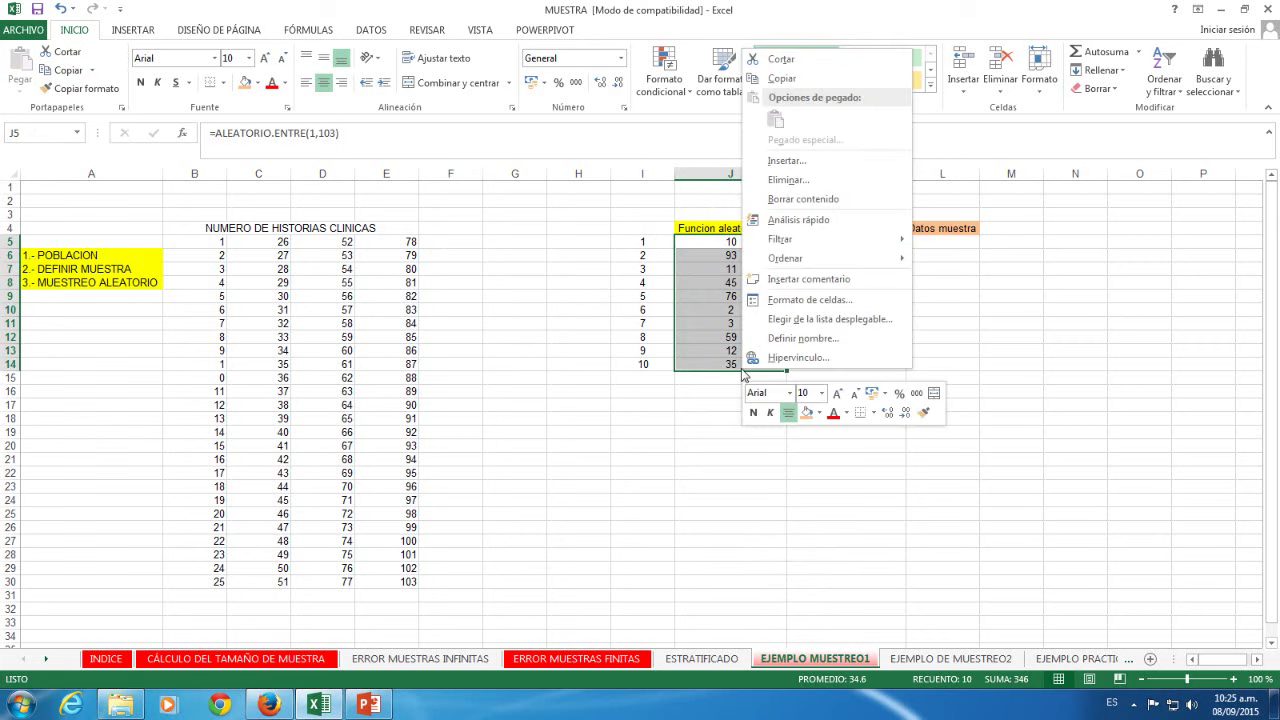
pyautogui.click(788, 62)
pyautogui.click(15, 95)
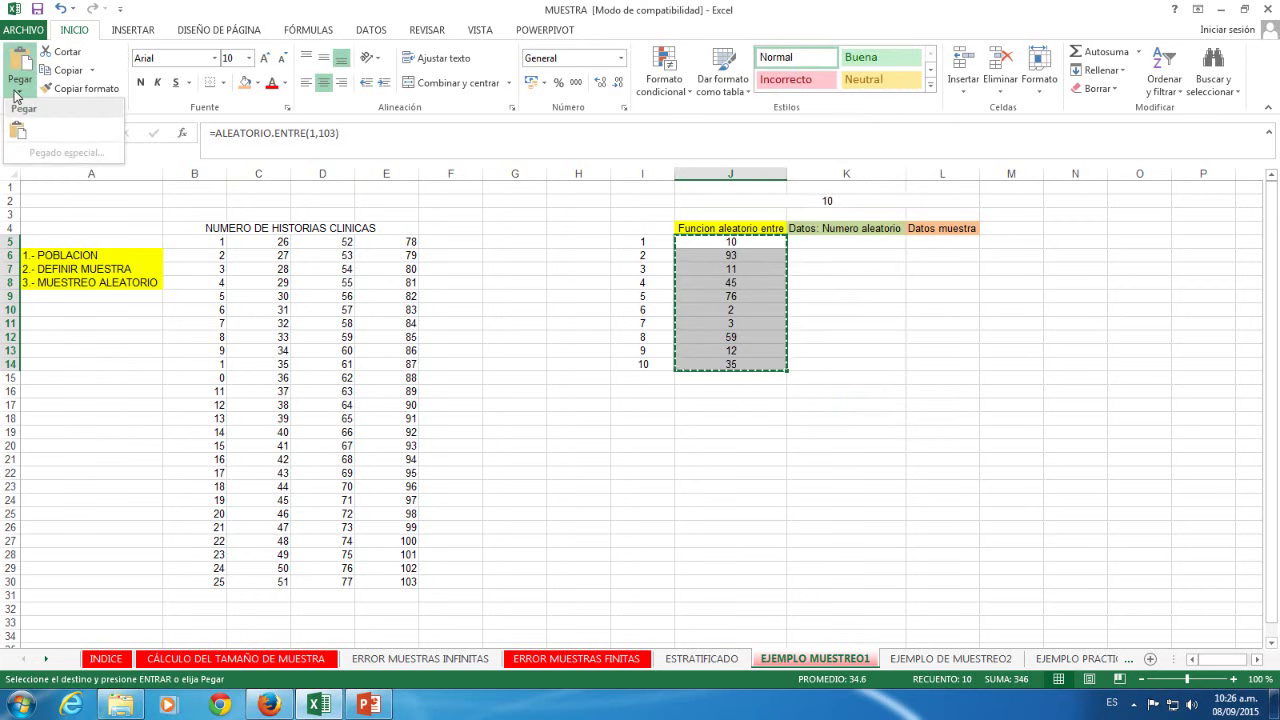
pyautogui.click(17, 130)
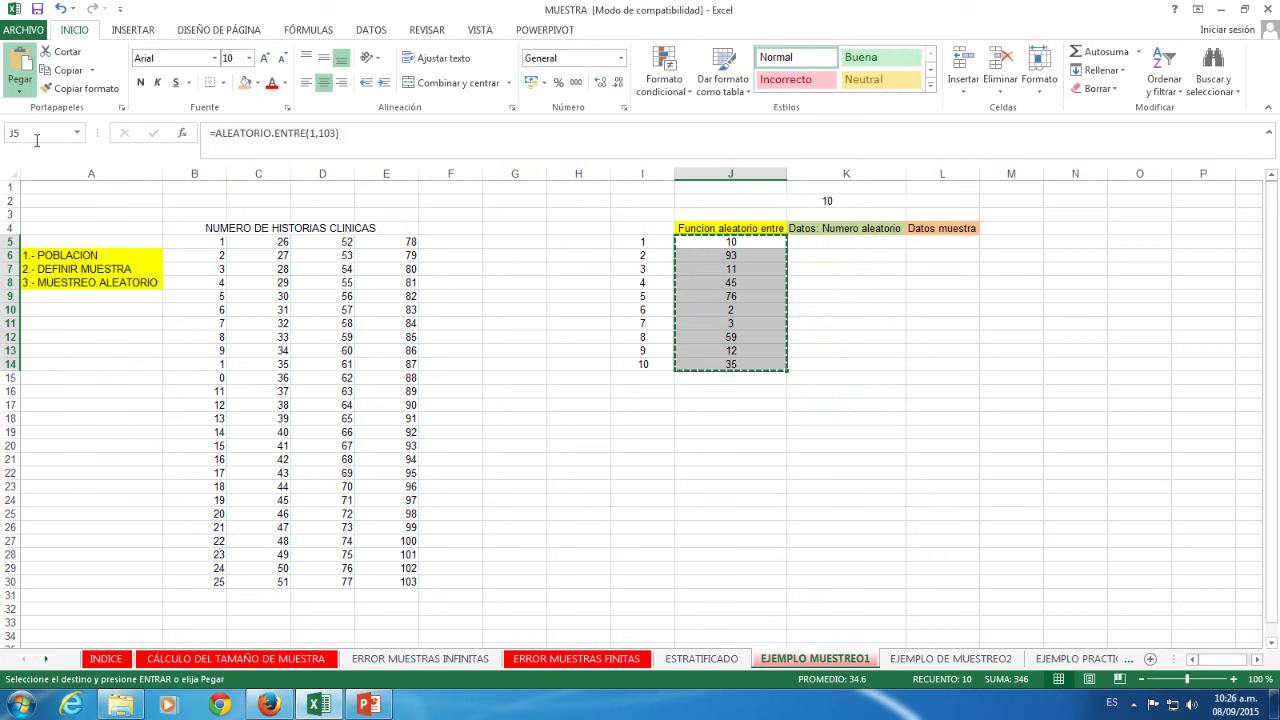
pyautogui.click(844, 320)
pyautogui.click(846, 270)
pyautogui.moveTo(729, 244); pyautogui.dragTo(709, 372)
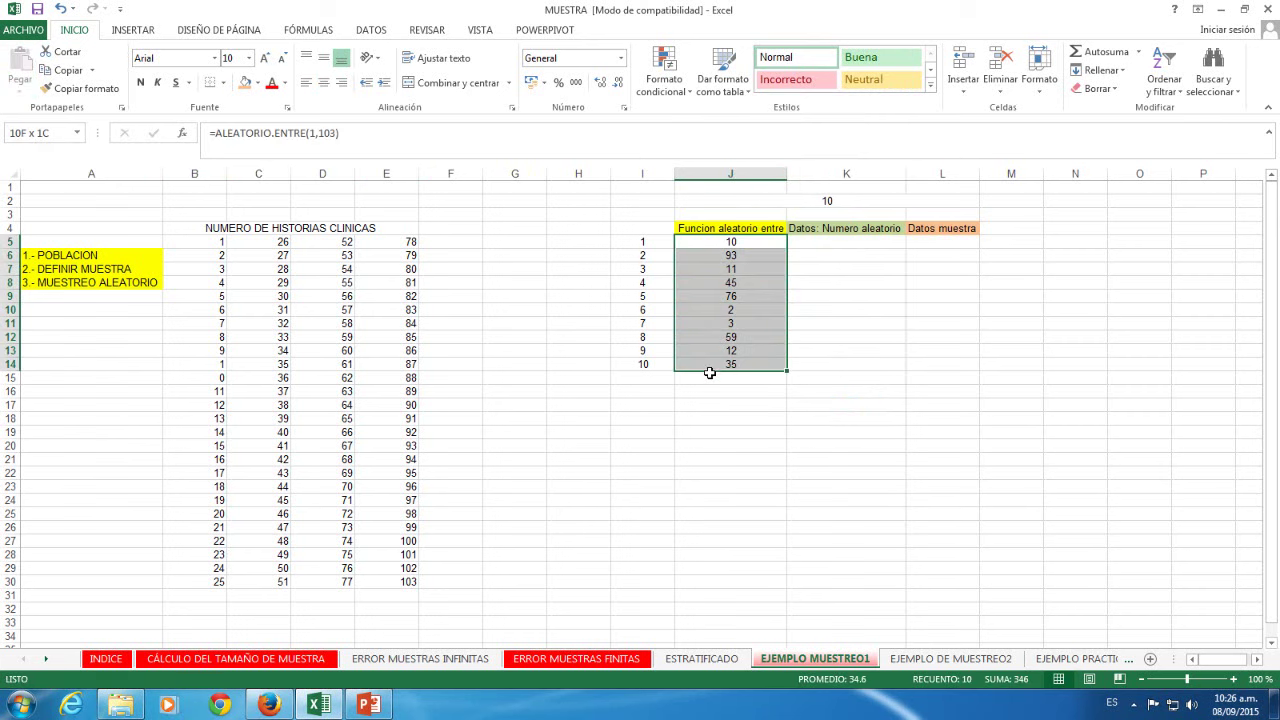
pyautogui.click(829, 340)
pyautogui.moveTo(729, 242); pyautogui.dragTo(728, 366)
pyautogui.click(834, 351)
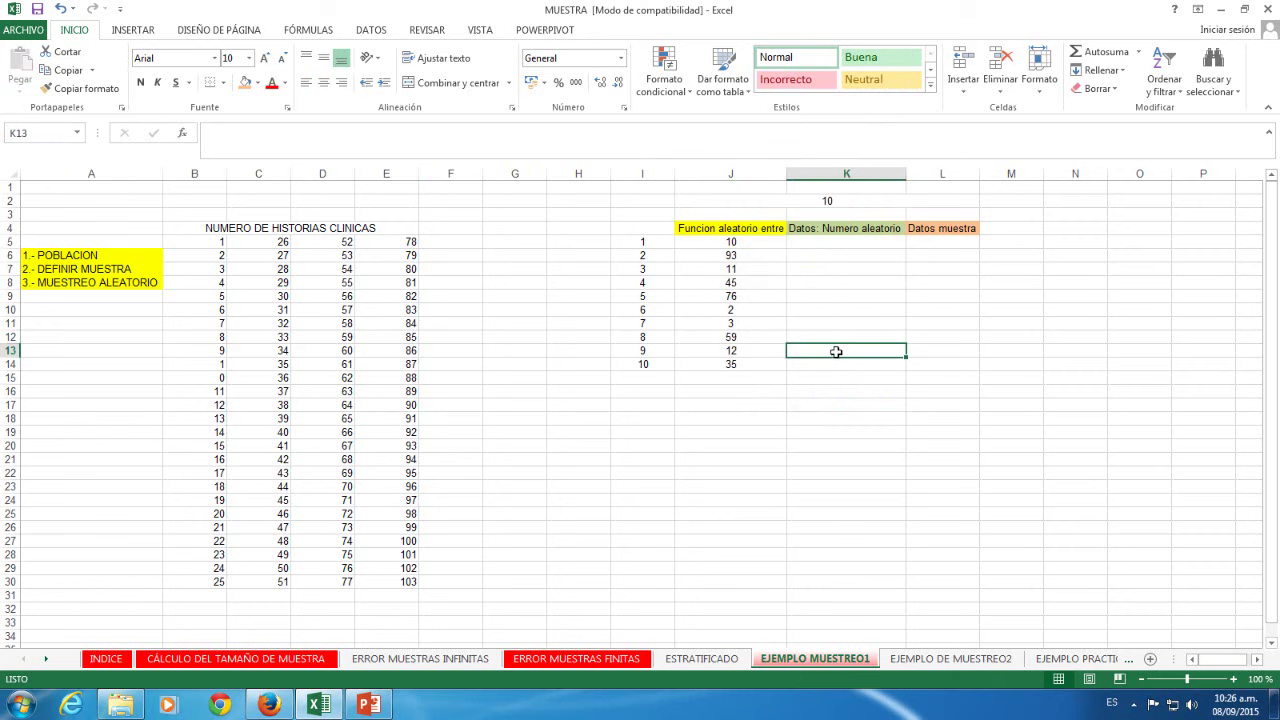
pyautogui.click(748, 242)
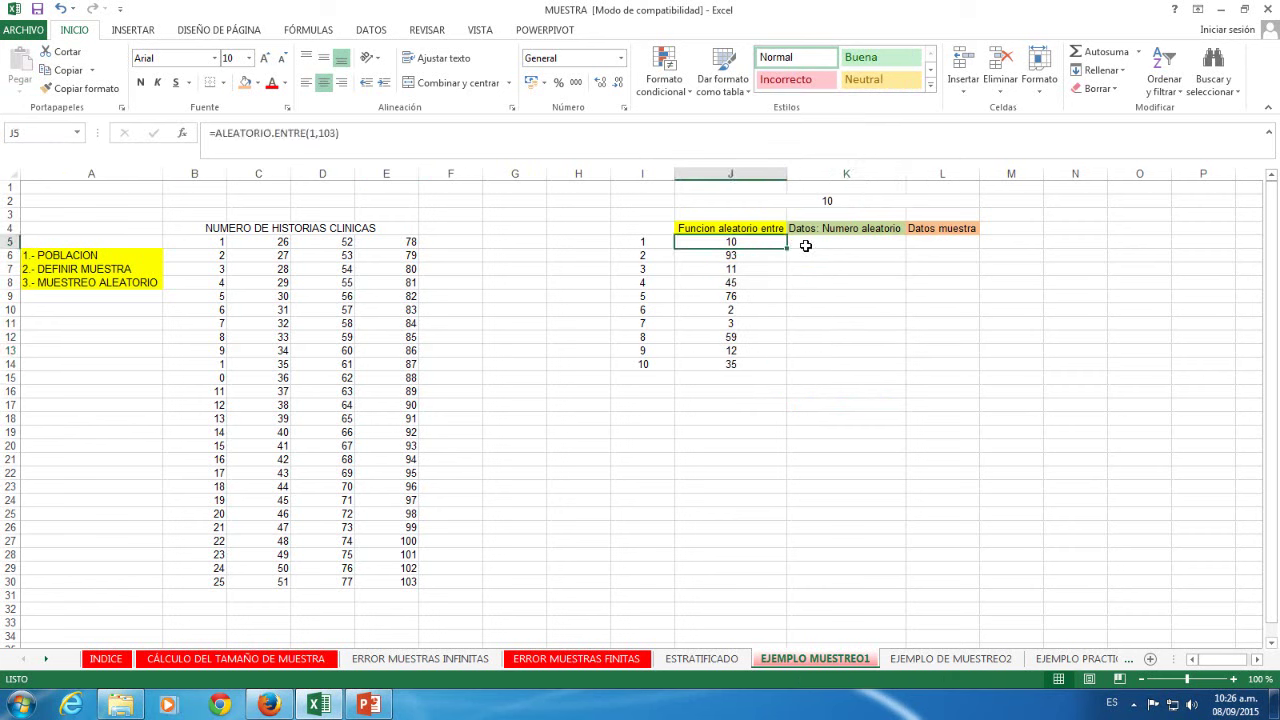
# Start Generación de números aleatorios from the data analysis functions for K5 and keep the Uniforme distribution.
pyautogui.click(806, 246)
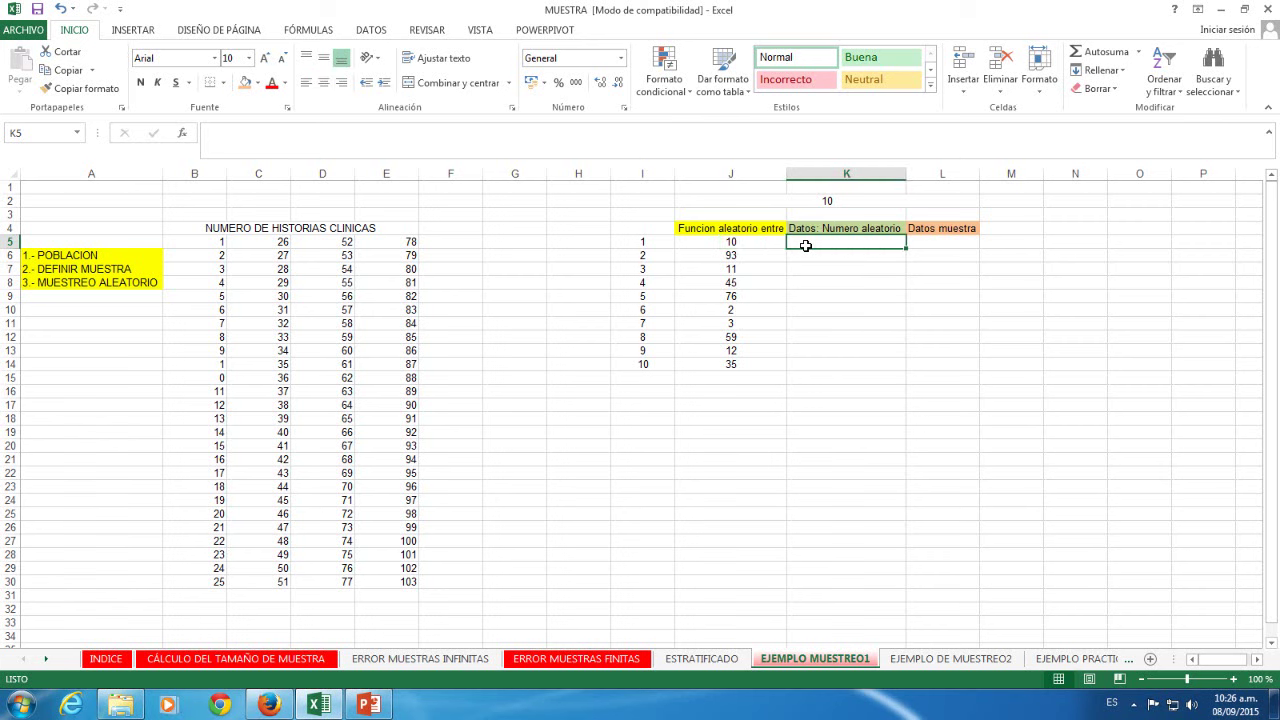
pyautogui.click(370, 30)
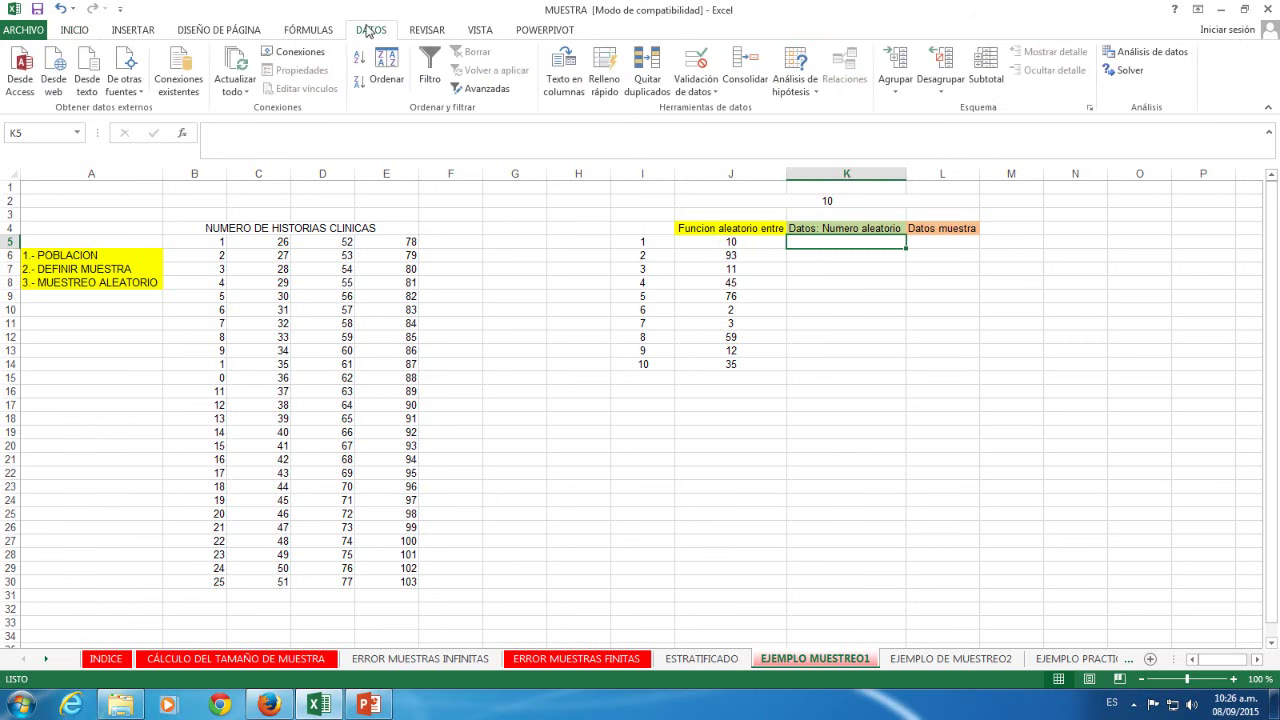
pyautogui.click(1165, 55)
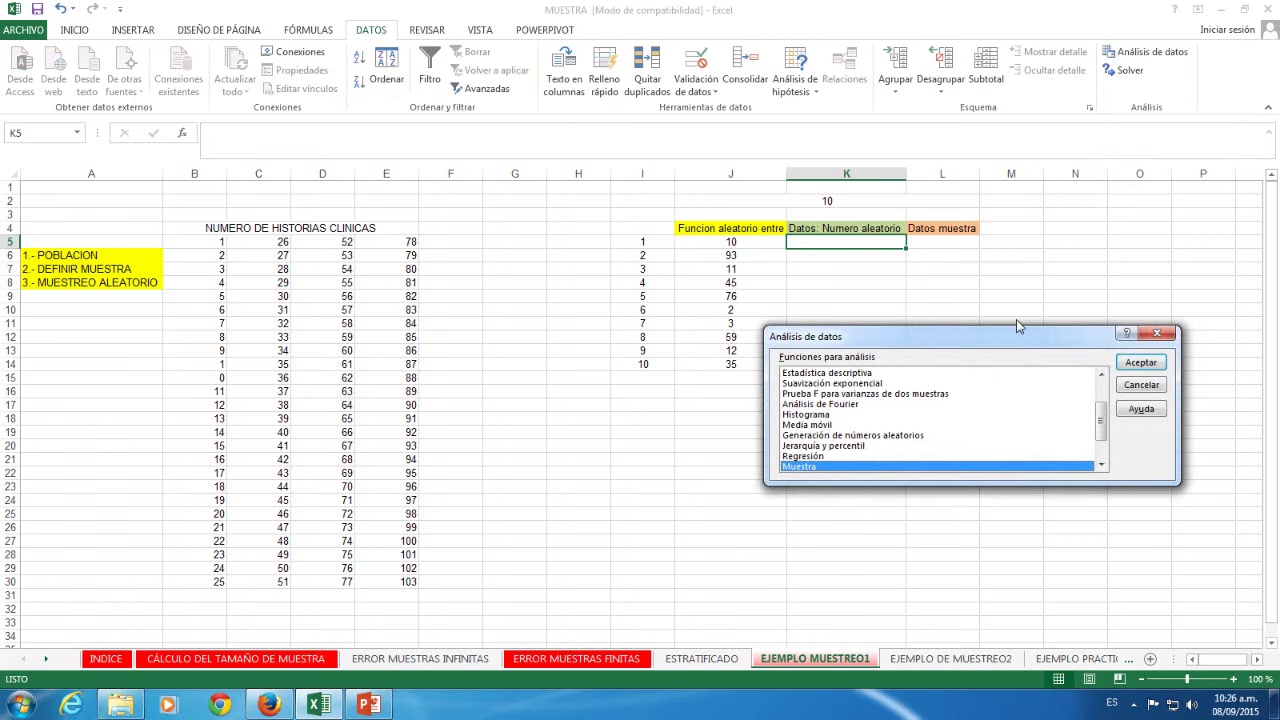
pyautogui.click(843, 436)
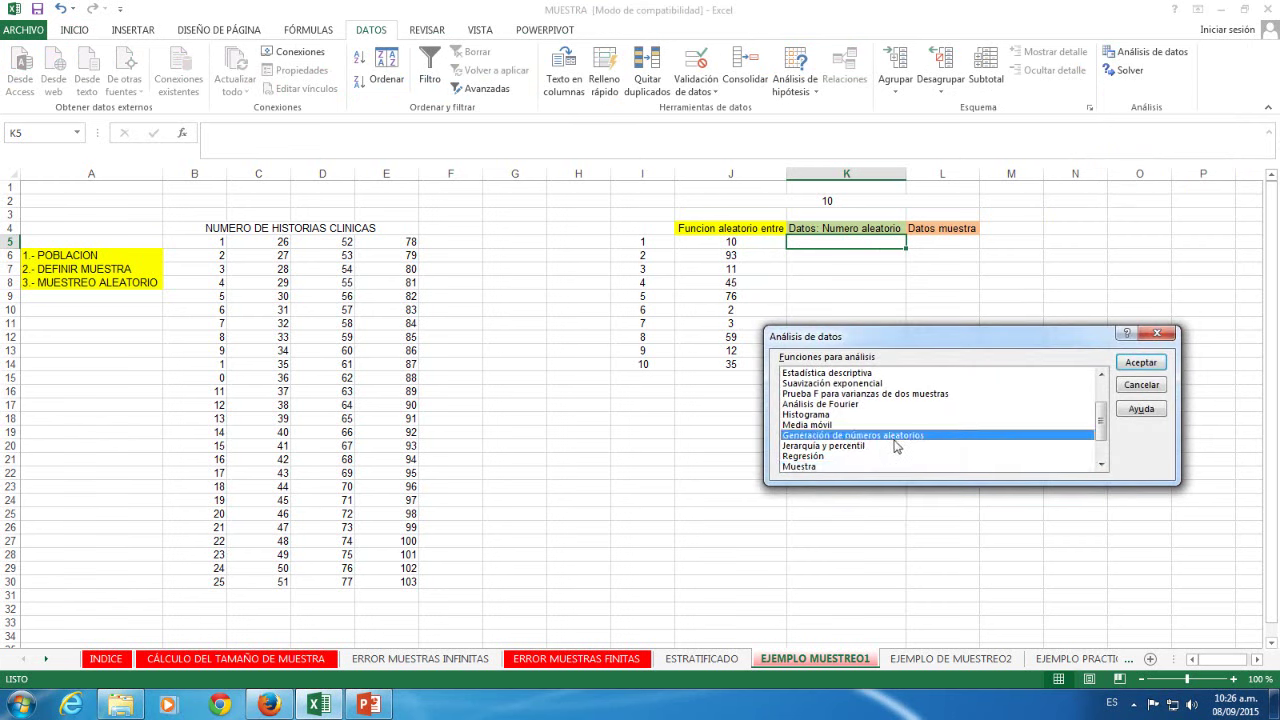
pyautogui.click(1140, 363)
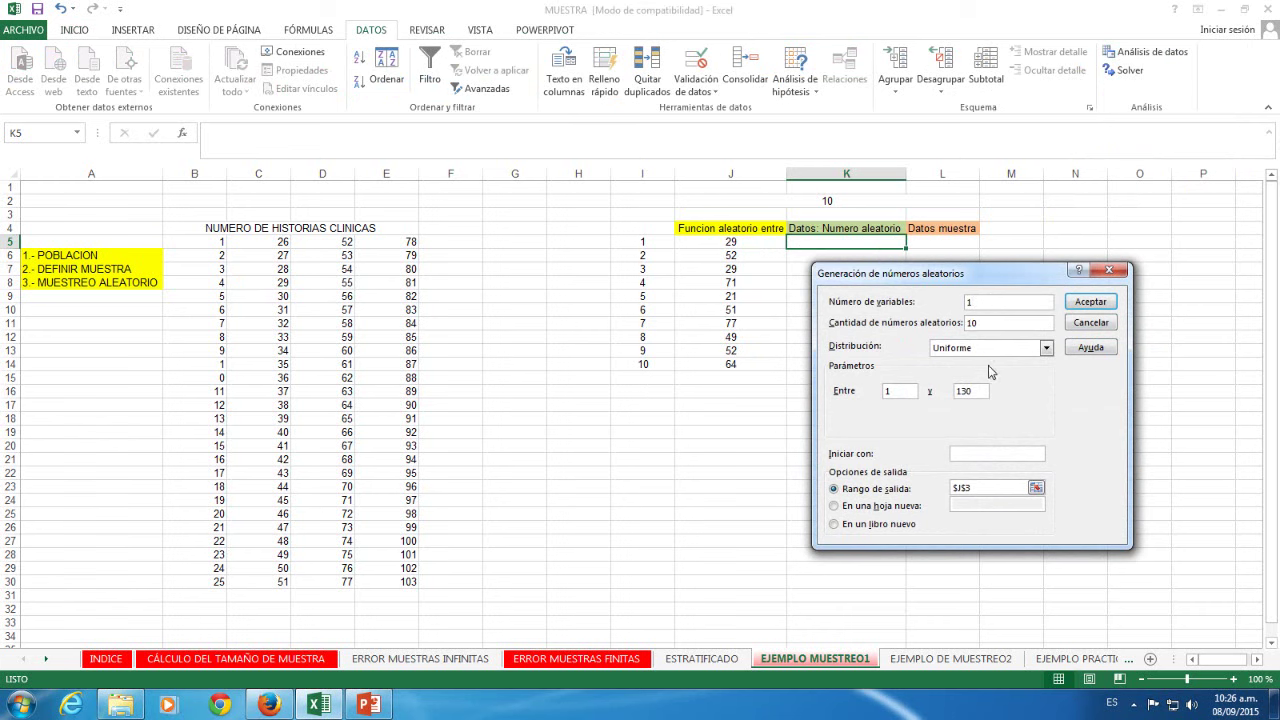
pyautogui.click(1046, 349)
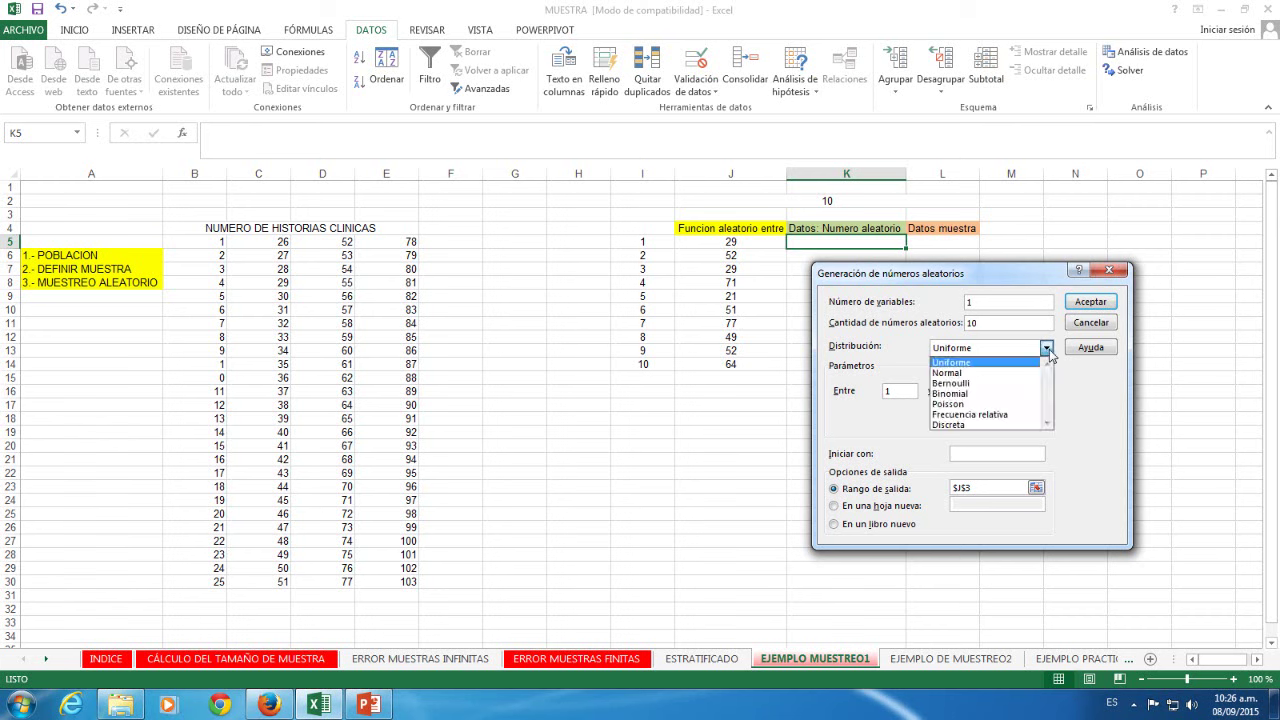
pyautogui.click(985, 353)
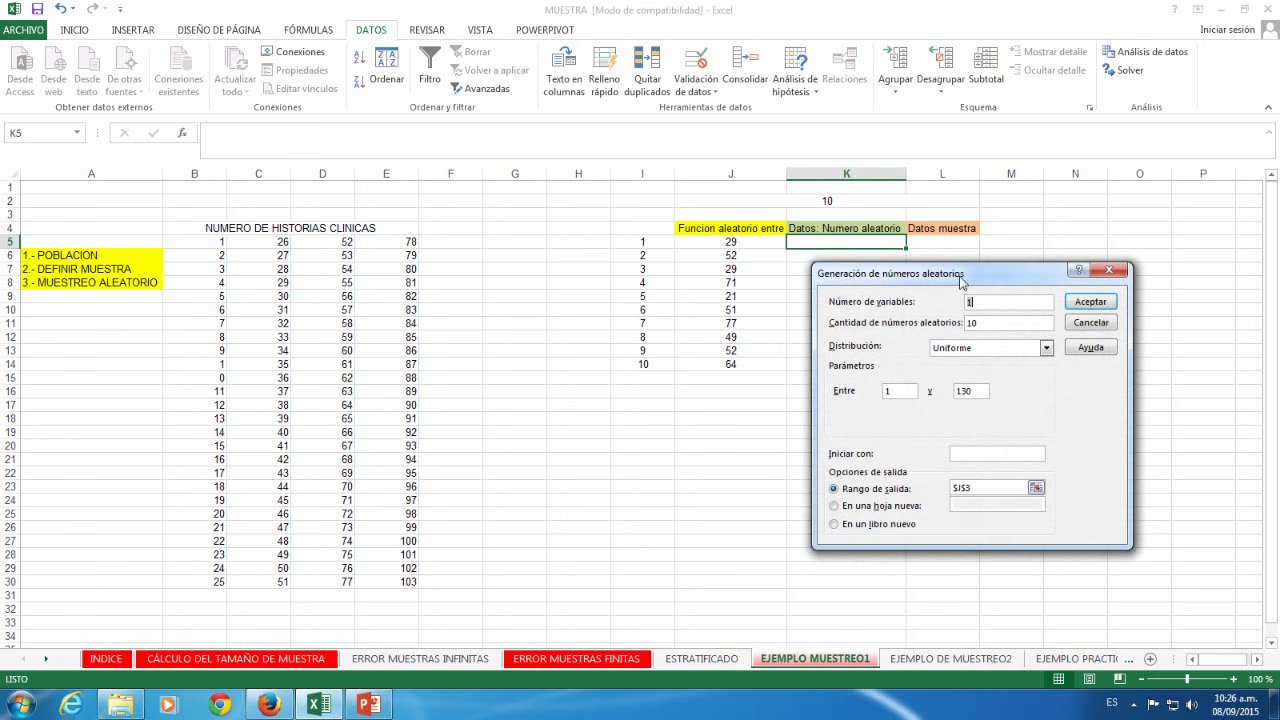
# Set the output range to $K$5 and generate 10 uniform random numbers between 1 and 130.
pyautogui.moveTo(978, 268); pyautogui.dragTo(528, 265)
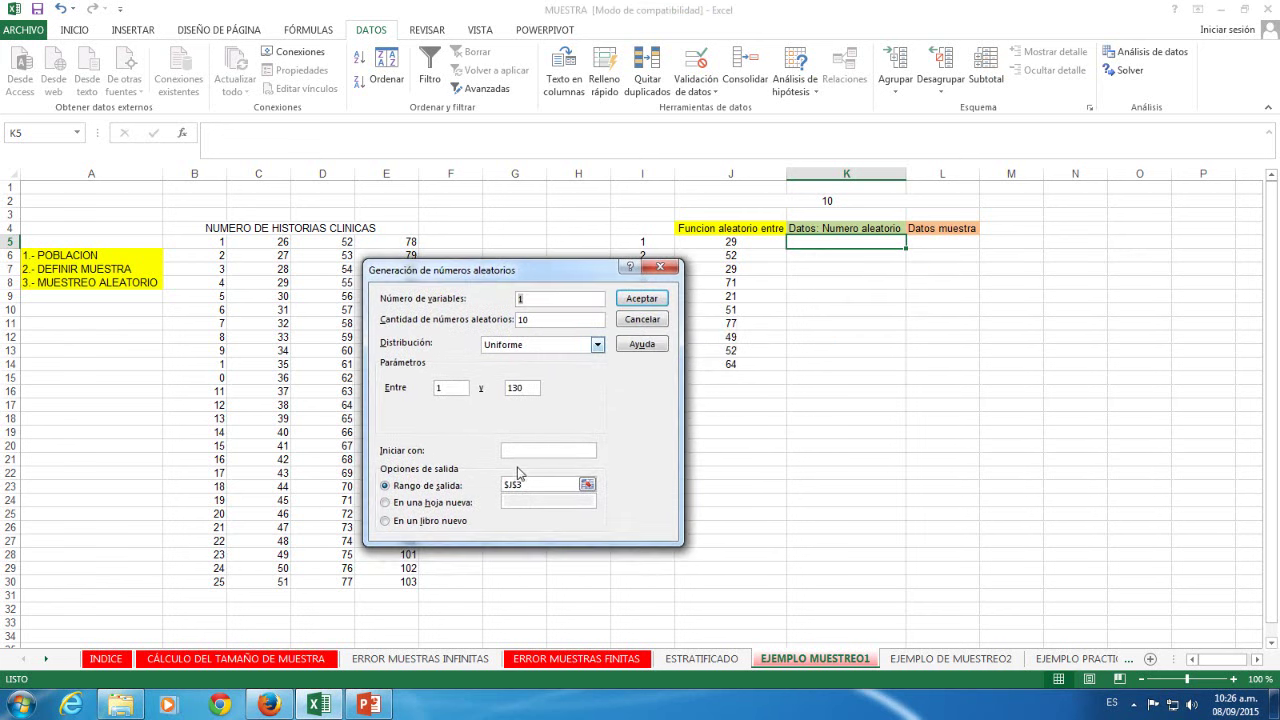
pyautogui.click(528, 486)
pyautogui.moveTo(528, 486); pyautogui.dragTo(498, 487)
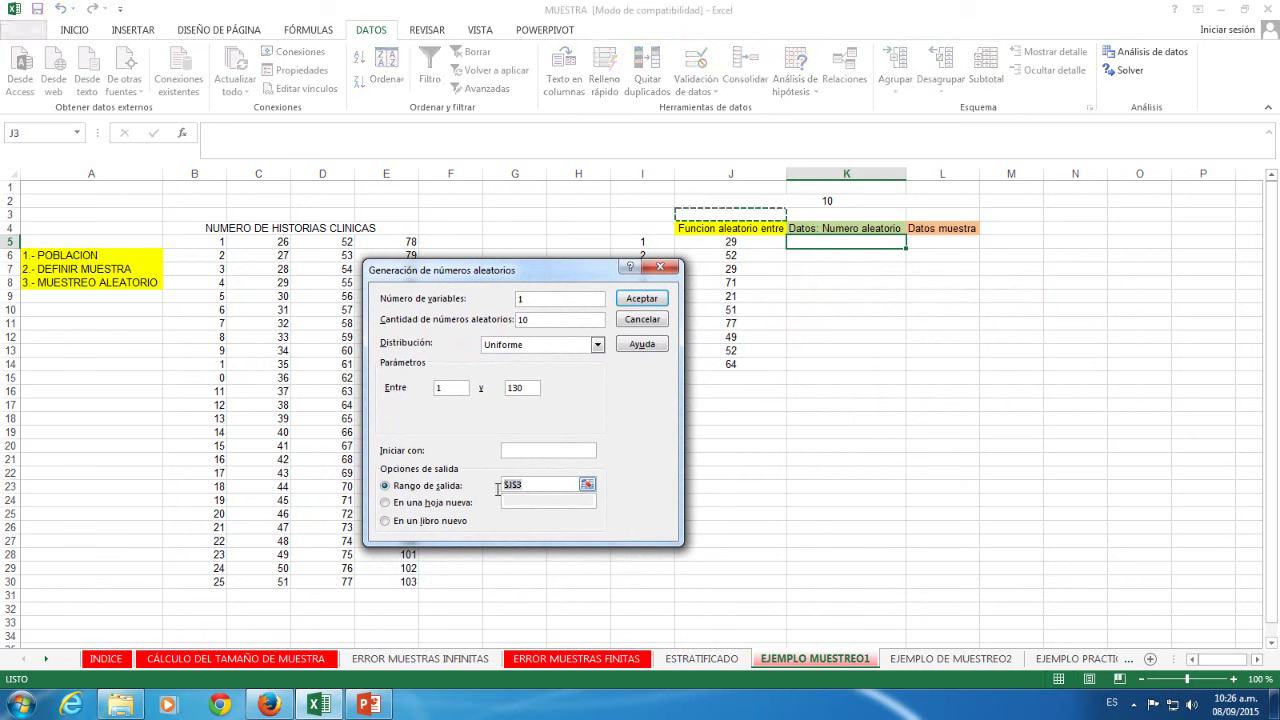
pyautogui.press('BackSpace')
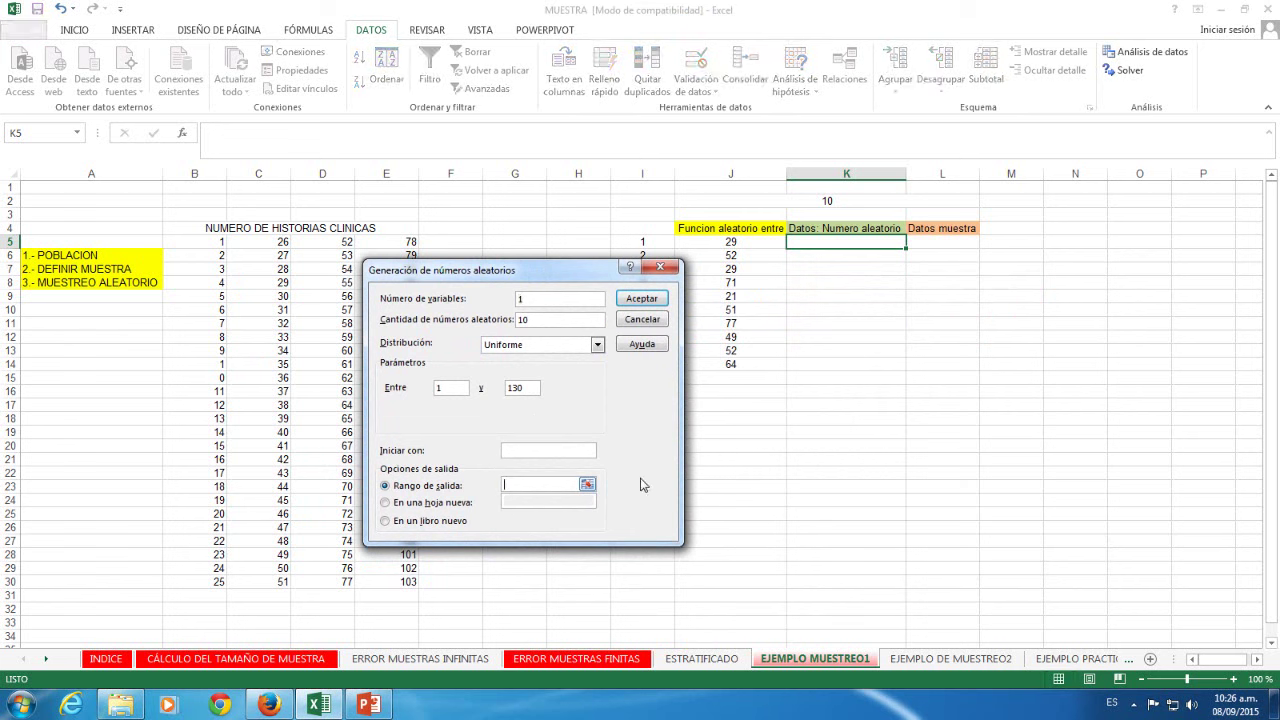
pyautogui.click(805, 245)
pyautogui.click(642, 299)
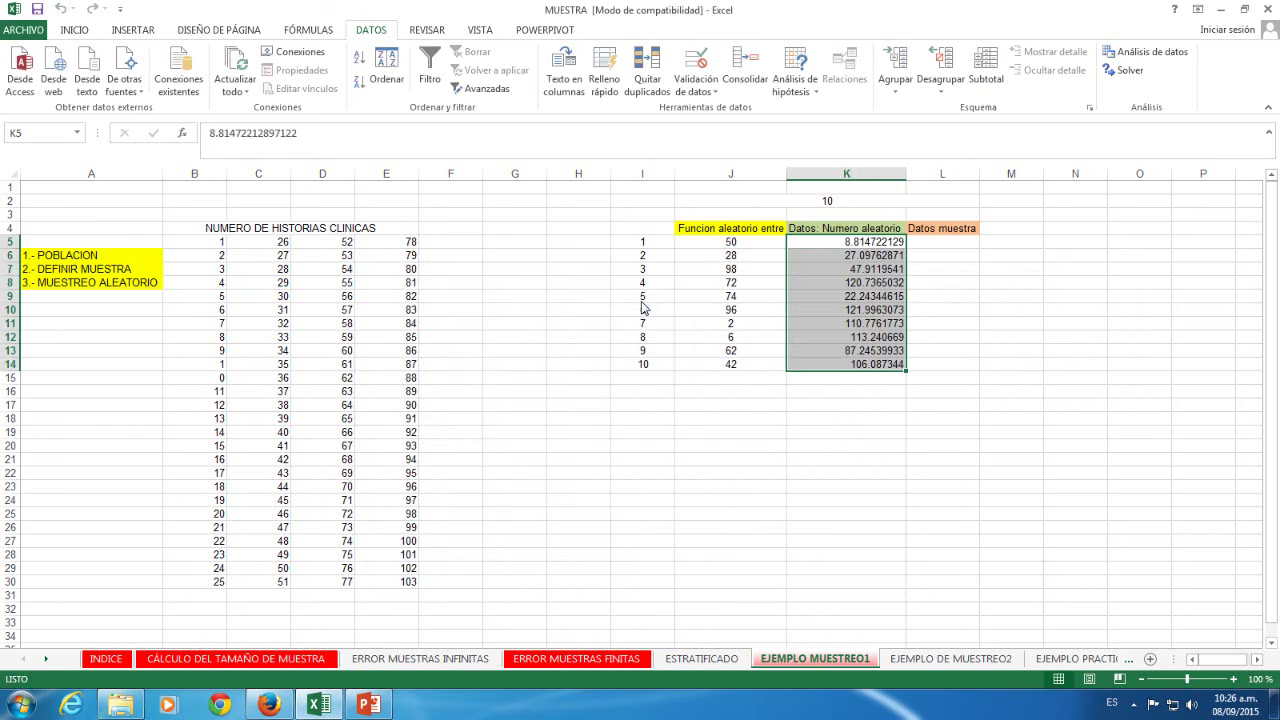
pyautogui.click(900, 417)
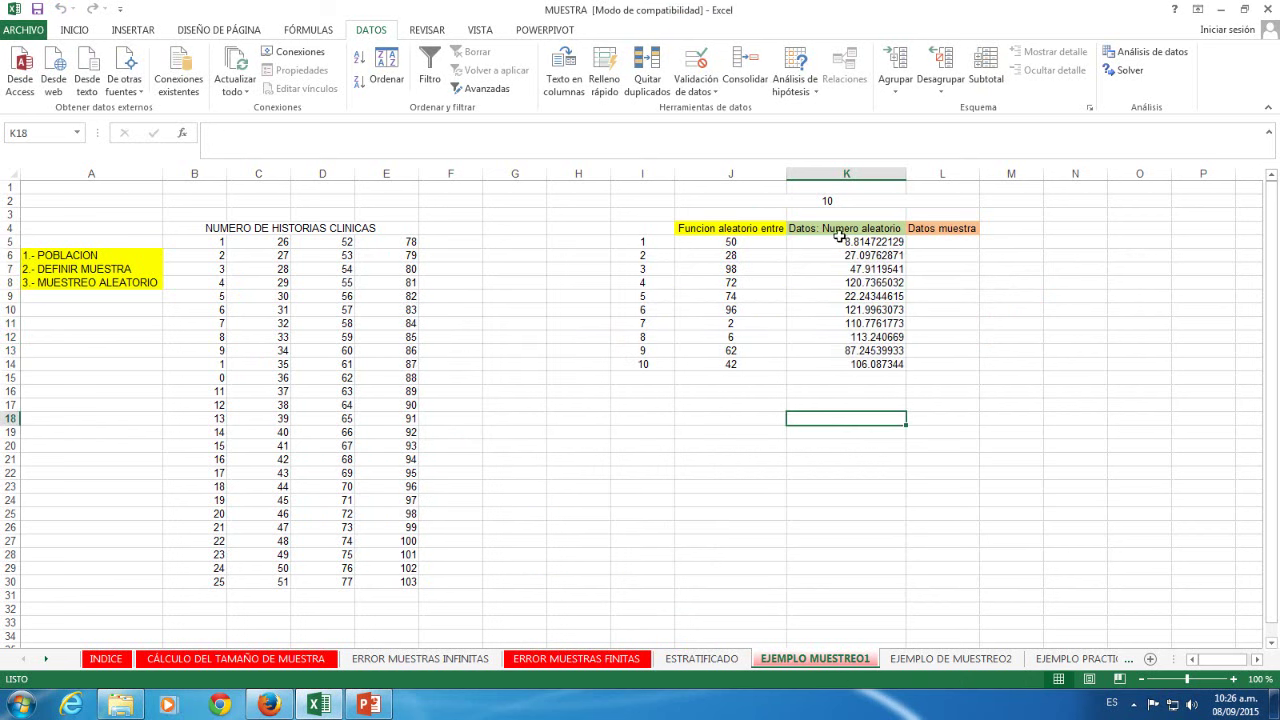
# Format the generated random numbers in K5:K14 with no decimals and centre them.
pyautogui.moveTo(840, 242); pyautogui.dragTo(835, 365)
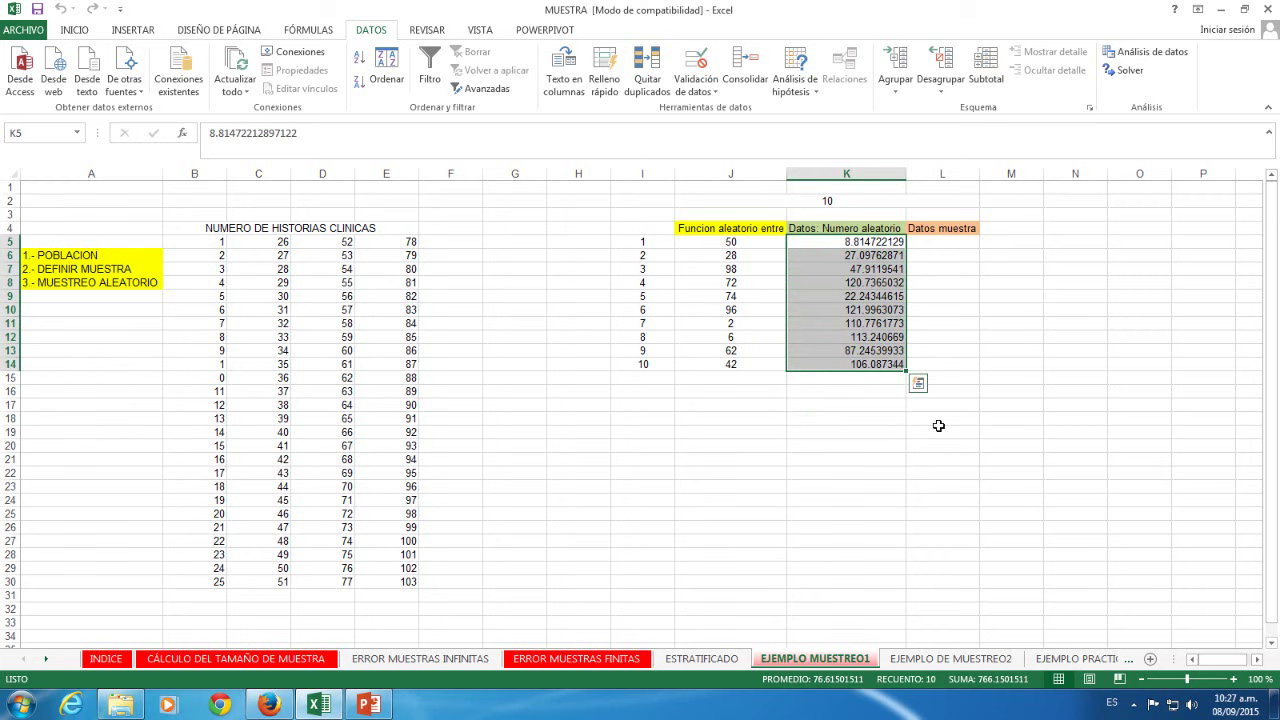
pyautogui.click(66, 32)
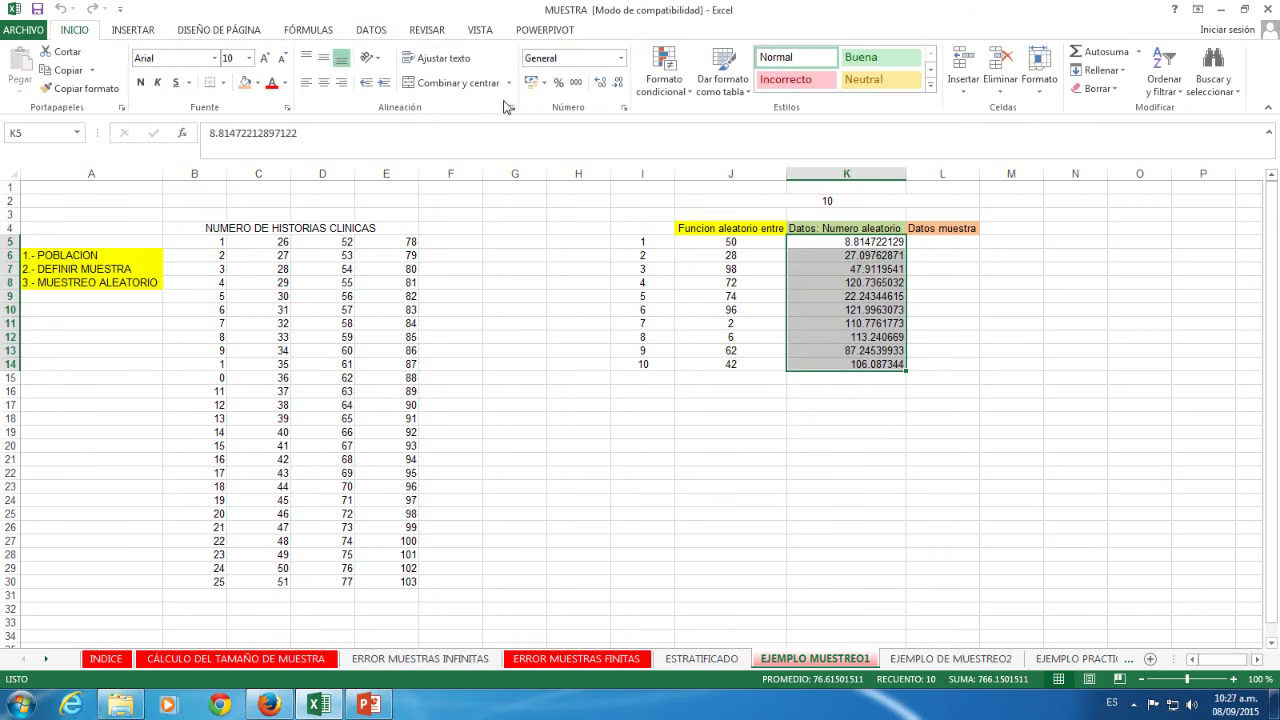
pyautogui.click(617, 82)
pyautogui.click(617, 82)
pyautogui.click(617, 82)
pyautogui.click(617, 82)
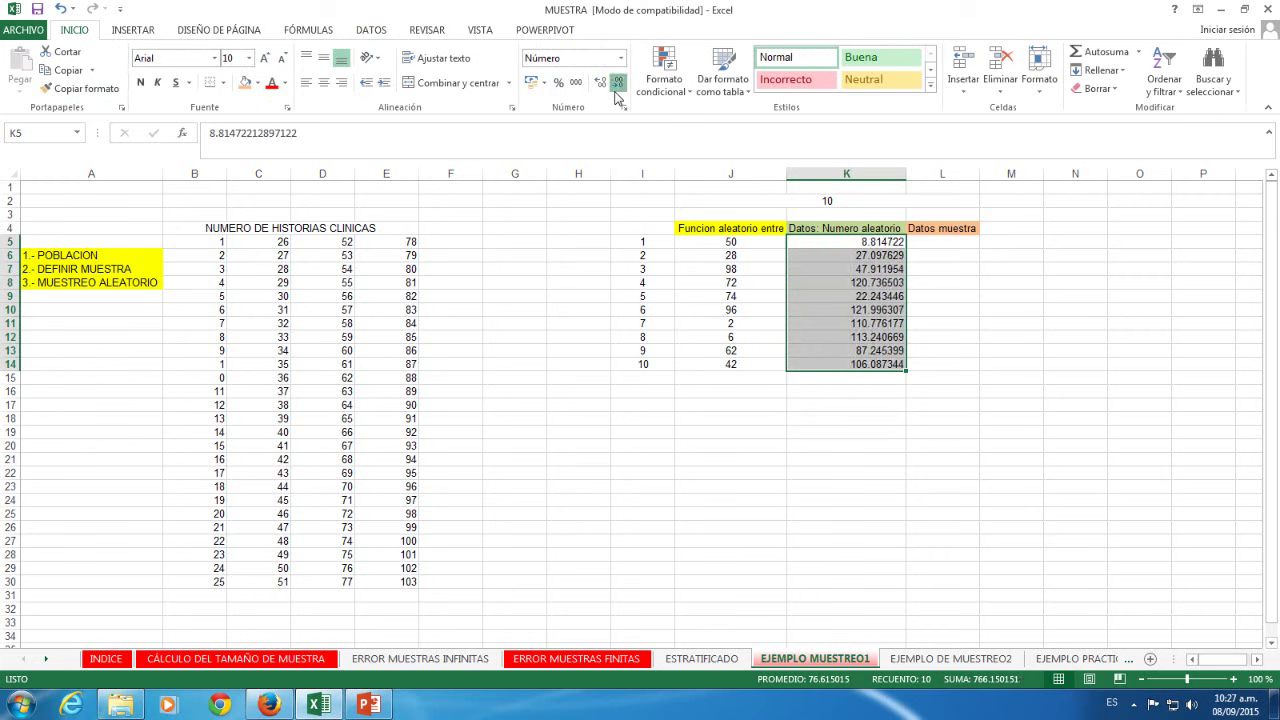
pyautogui.click(617, 82)
pyautogui.click(617, 82)
pyautogui.click(617, 82)
pyautogui.click(617, 82)
pyautogui.click(616, 86)
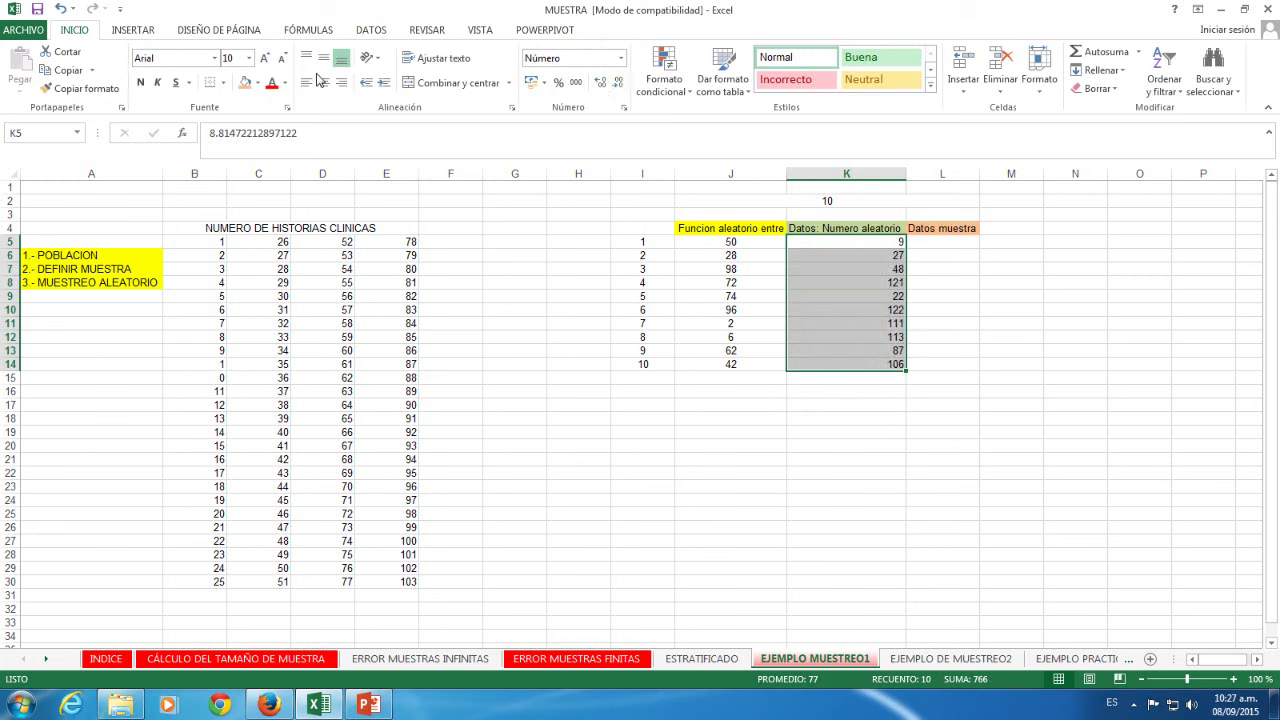
pyautogui.click(846, 430)
pyautogui.moveTo(846, 241); pyautogui.dragTo(830, 366)
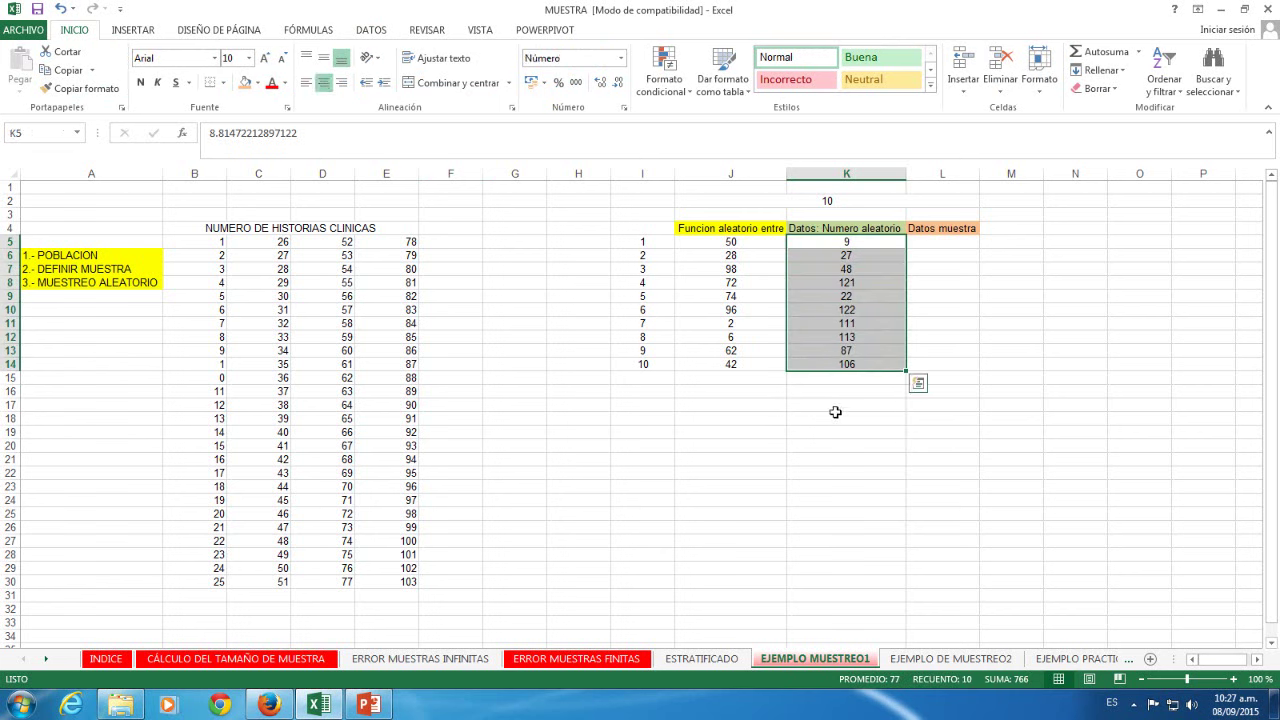
pyautogui.click(848, 402)
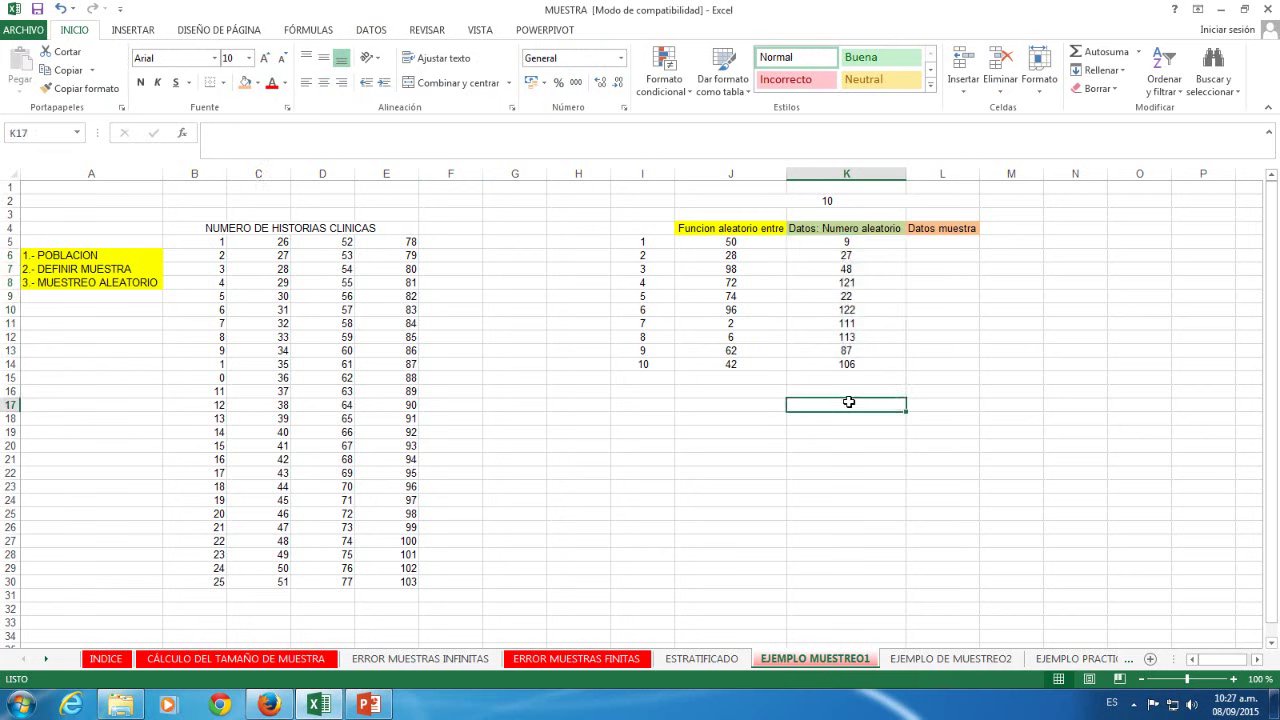
# Start the Muestra tool from the data analysis functions for L5 in the Datos muestra column.
pyautogui.click(939, 242)
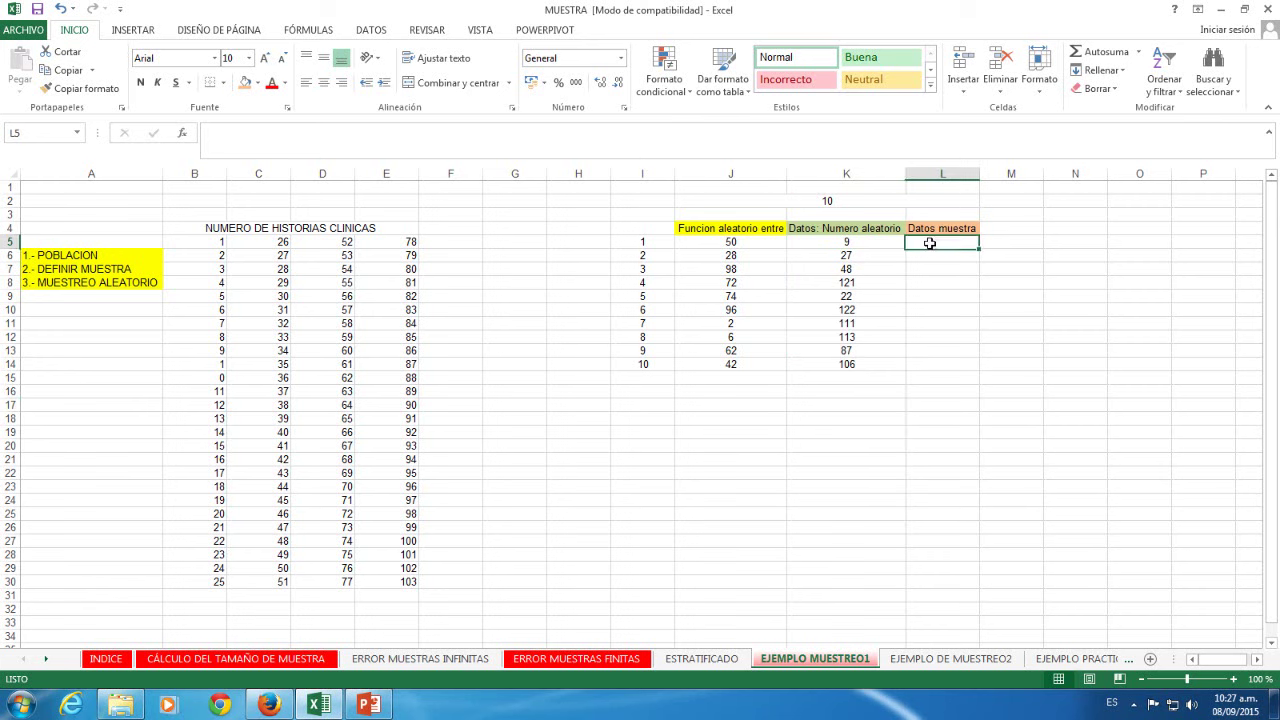
pyautogui.click(373, 30)
pyautogui.click(1136, 51)
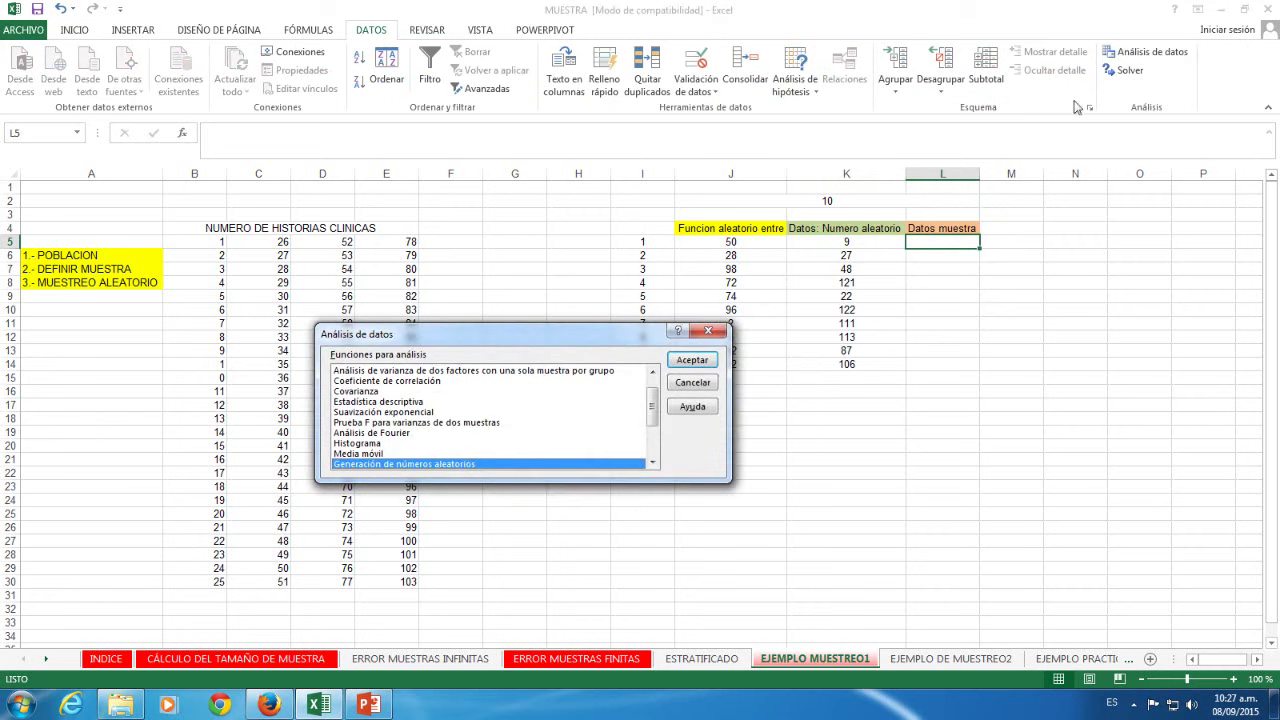
pyautogui.click(652, 463)
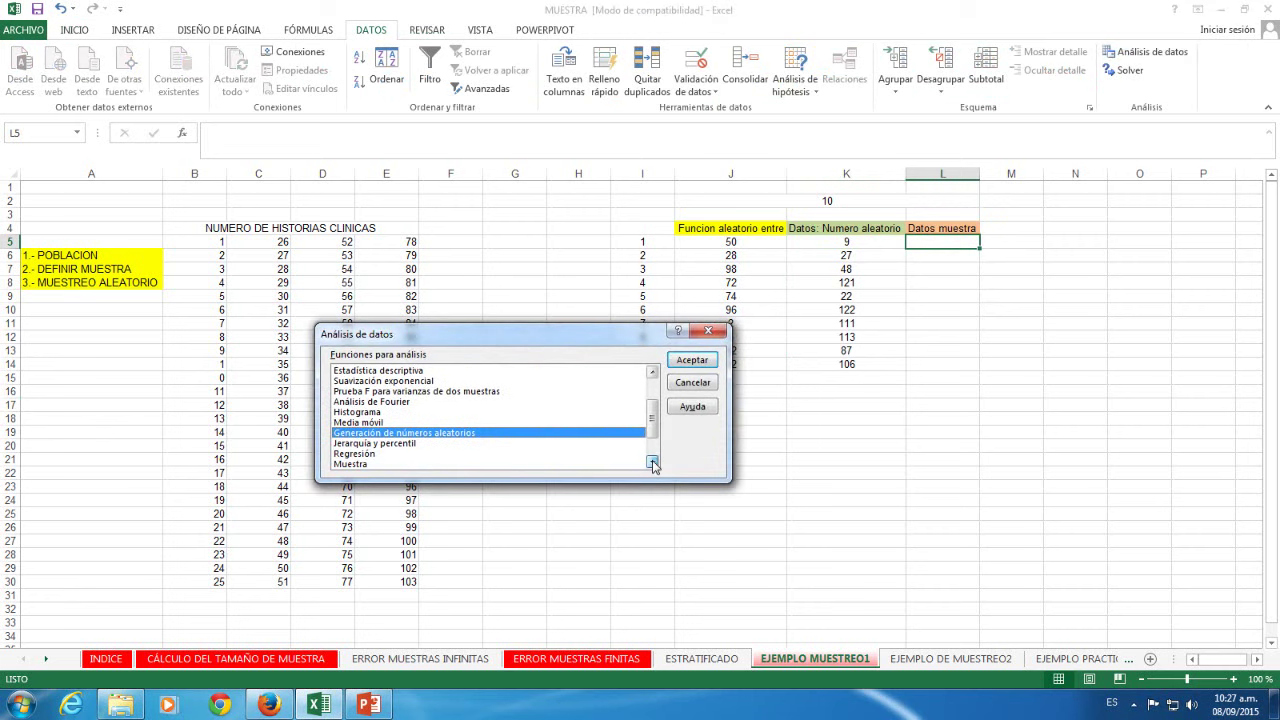
pyautogui.click(652, 463)
pyautogui.click(357, 454)
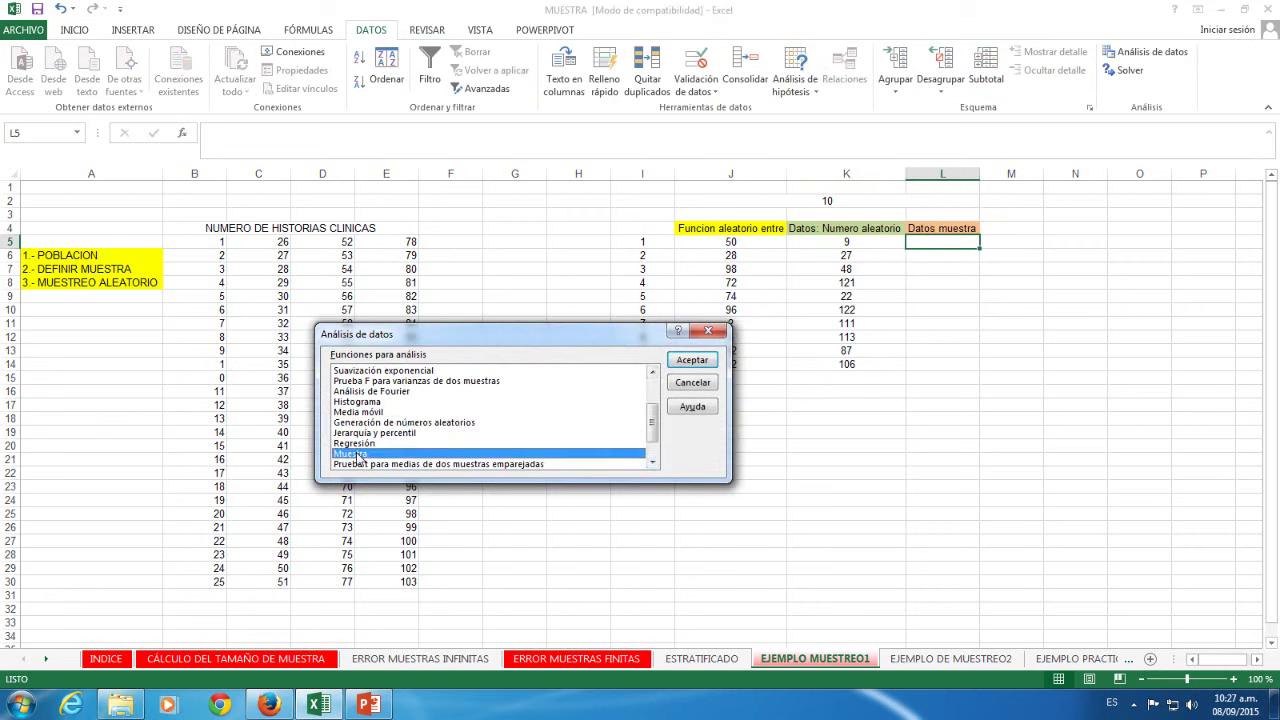
pyautogui.click(683, 362)
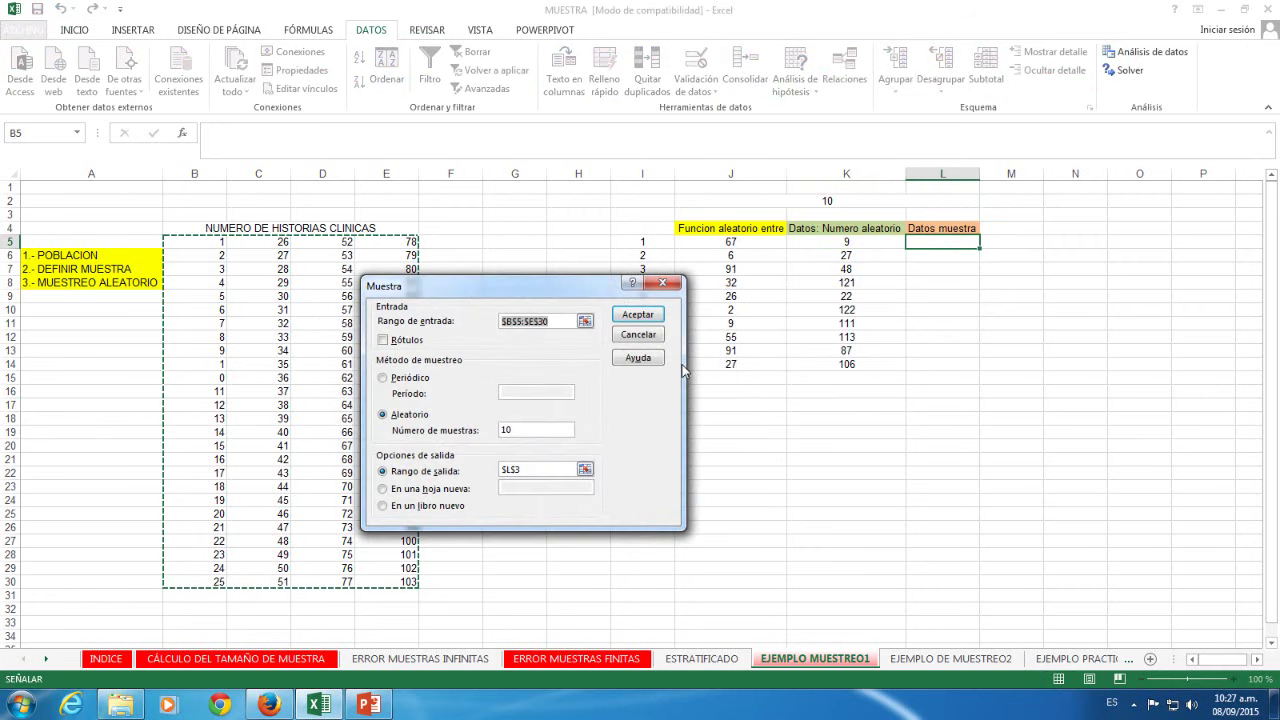
# Draw a random sample of 10 from the clinical history numbers in $B$5:$E$30, with the output range starting at $L$5.
pyautogui.moveTo(575, 286); pyautogui.dragTo(961, 311)
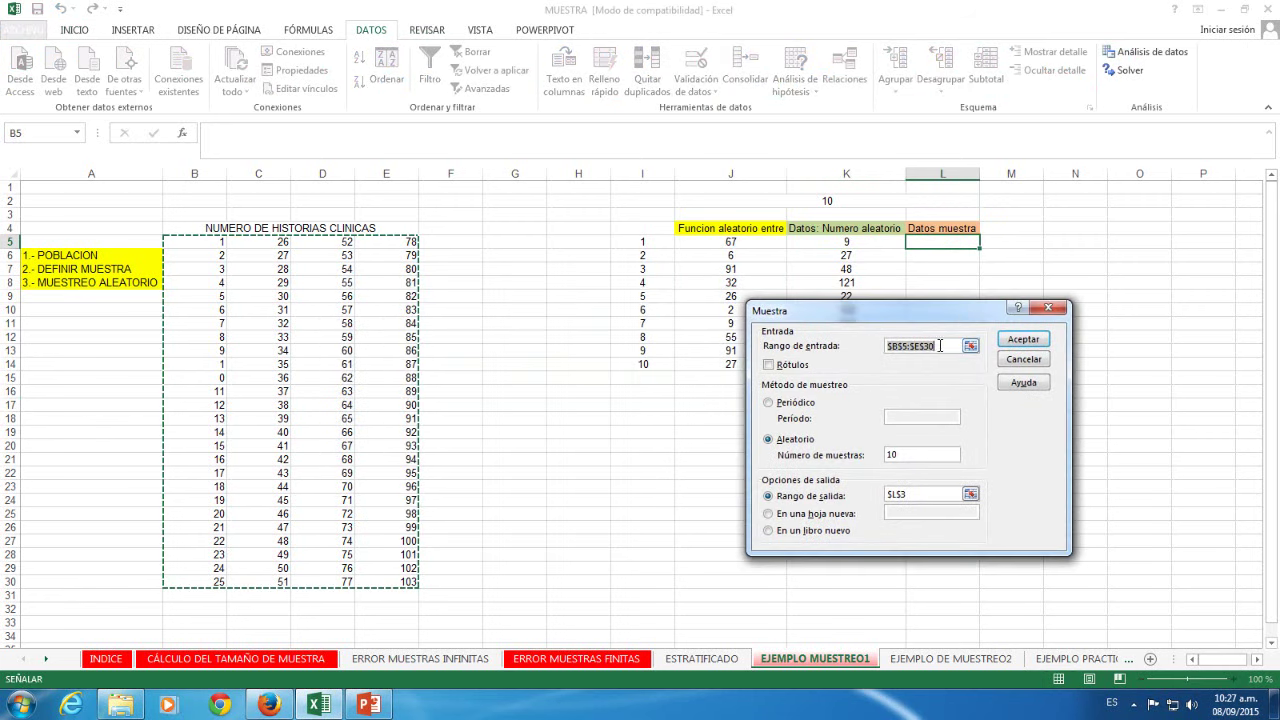
pyautogui.press('BackSpace')
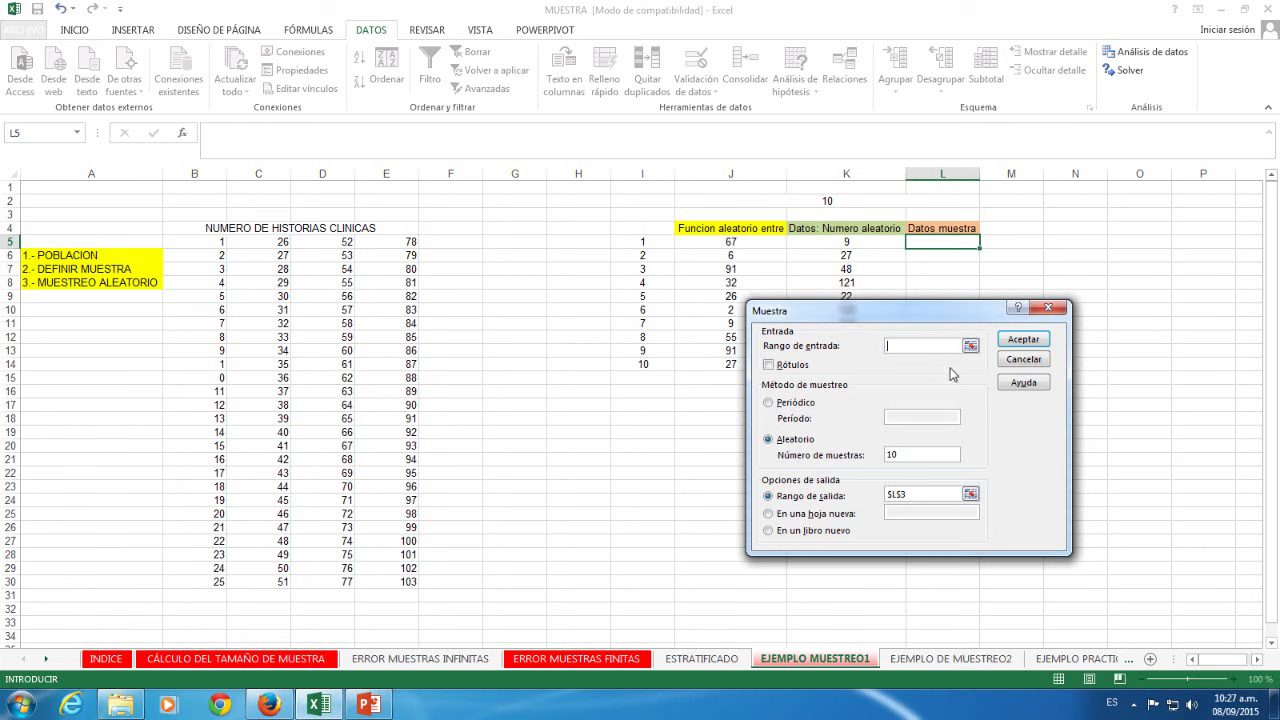
pyautogui.moveTo(215, 241); pyautogui.dragTo(399, 585)
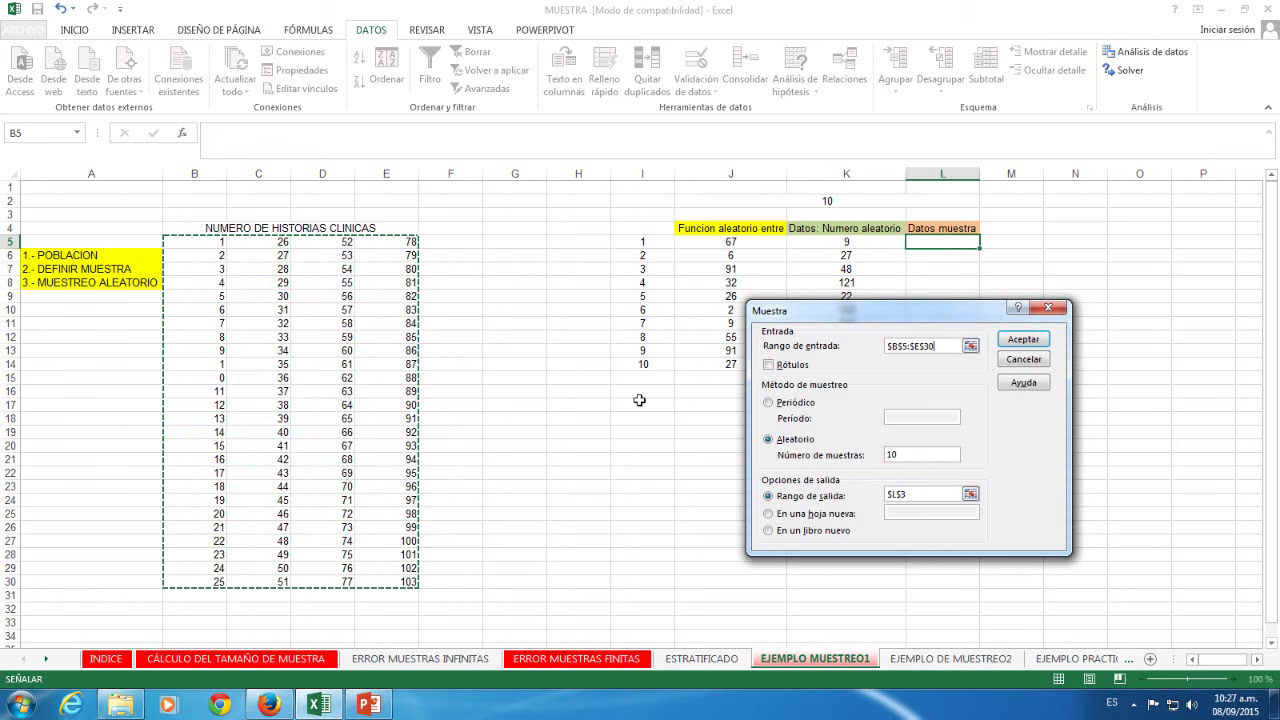
pyautogui.click(908, 458)
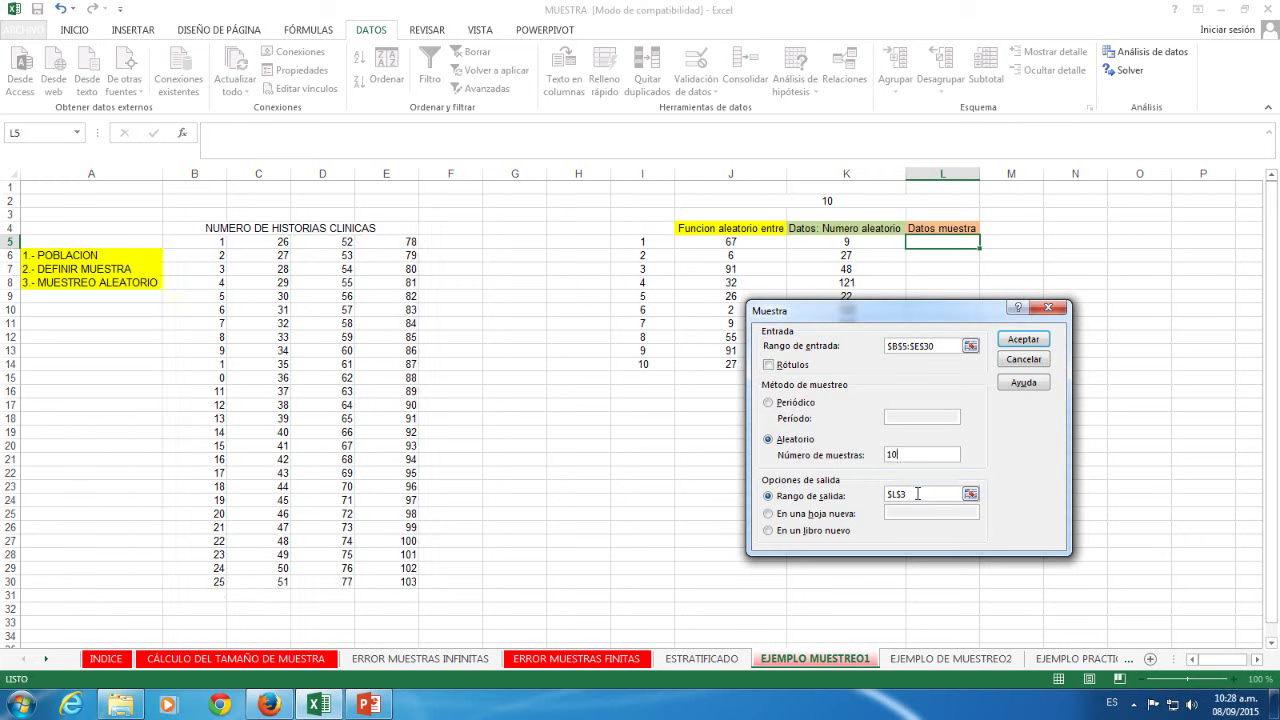
pyautogui.moveTo(918, 494); pyautogui.dragTo(886, 496)
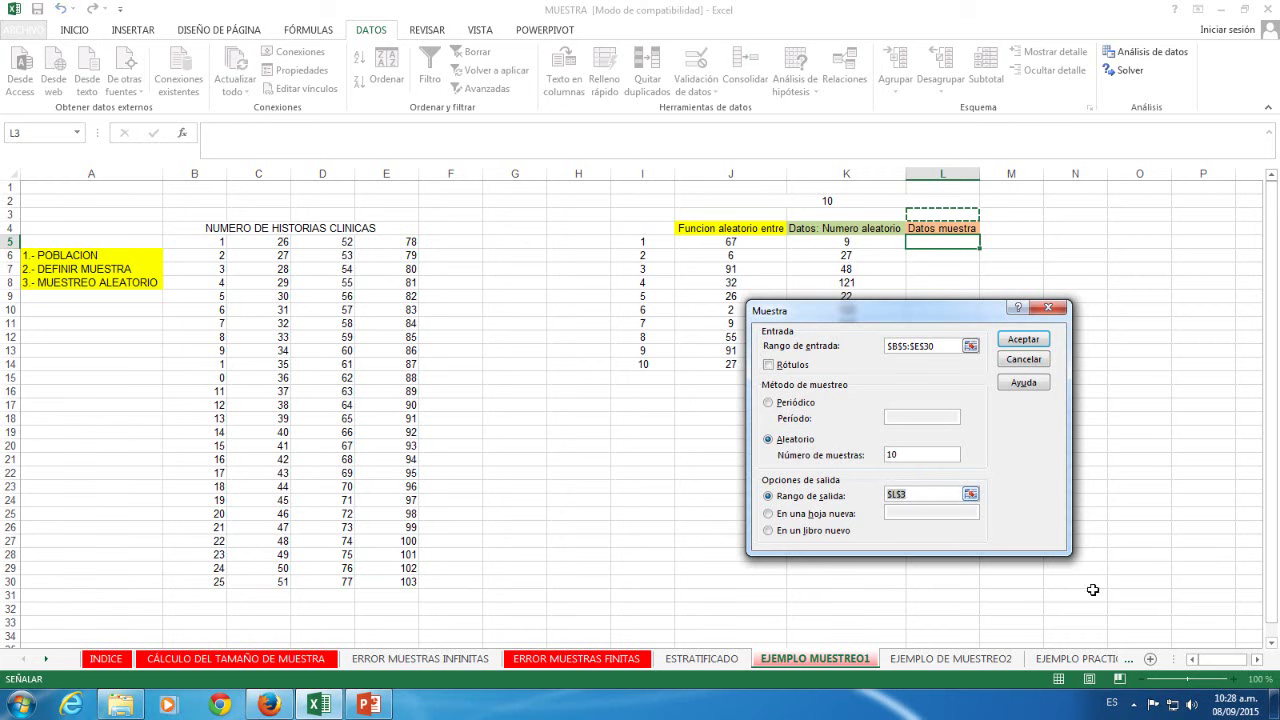
pyautogui.press('BackSpace')
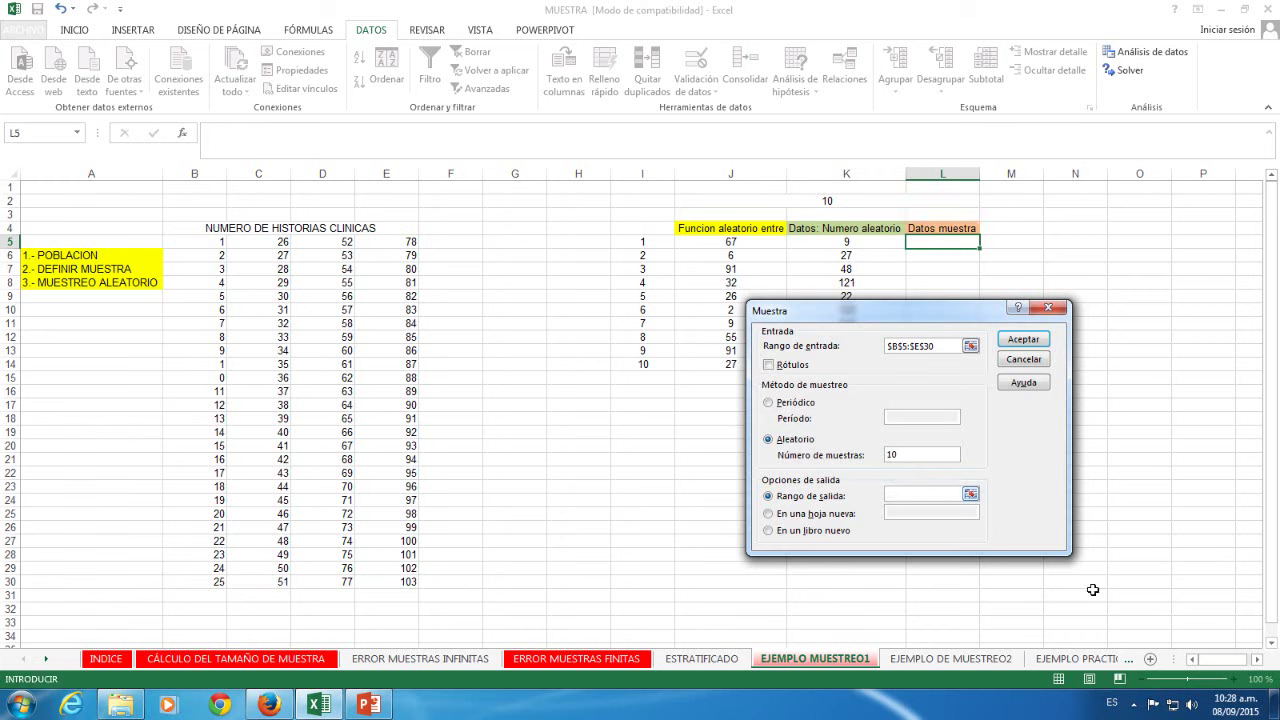
pyautogui.click(930, 245)
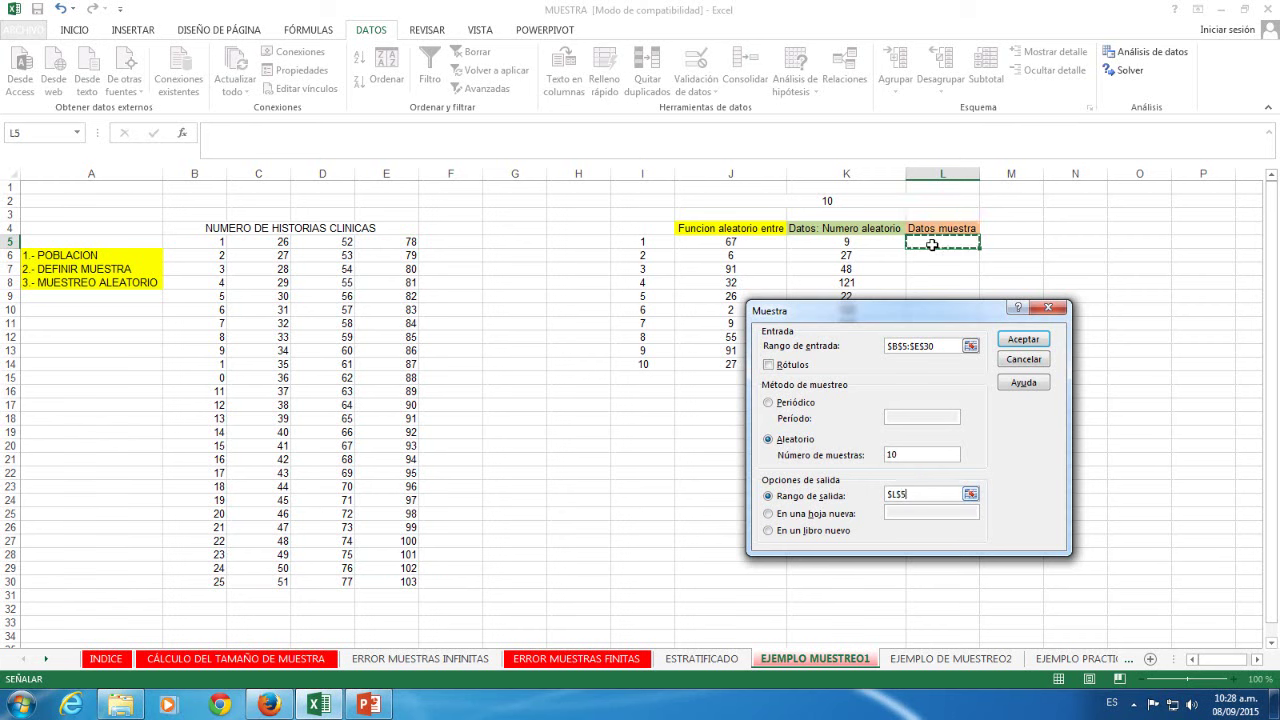
pyautogui.click(1023, 340)
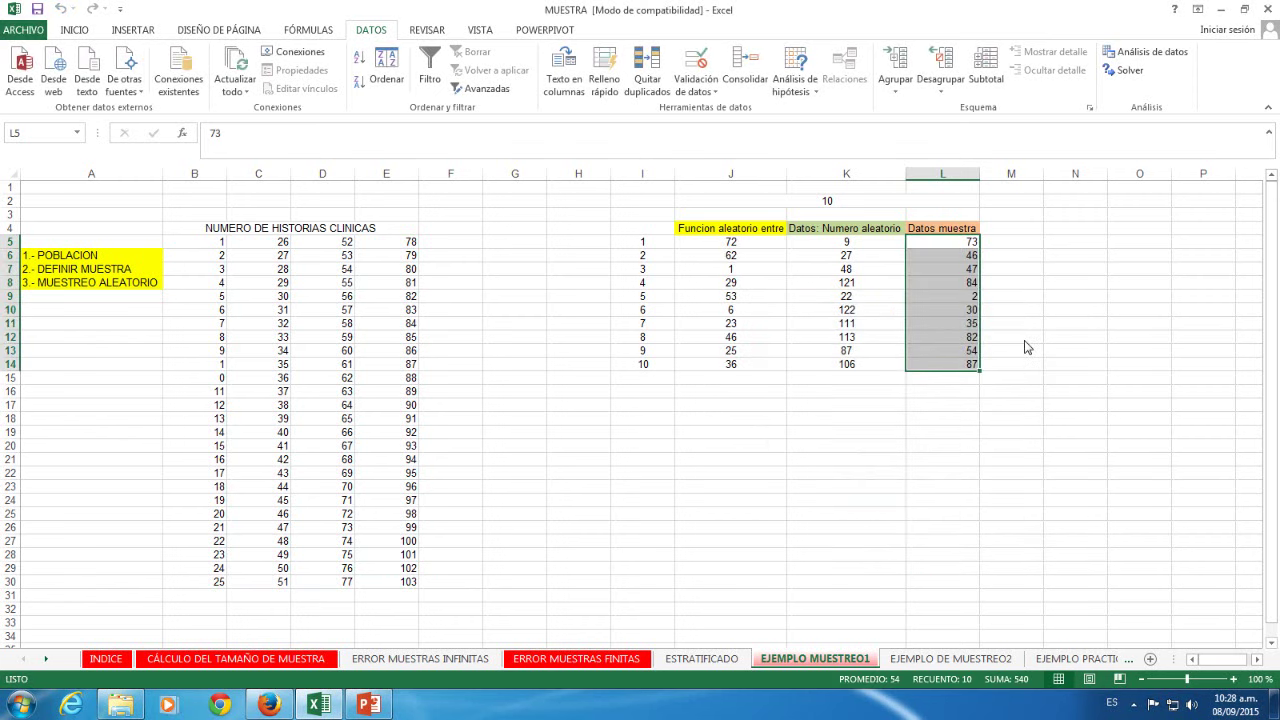
pyautogui.click(1020, 342)
# Review the numbers from the three sampling methods in J5:J14, K5:K14 and L5:L14.
pyautogui.moveTo(930, 242); pyautogui.dragTo(921, 366)
pyautogui.click(920, 430)
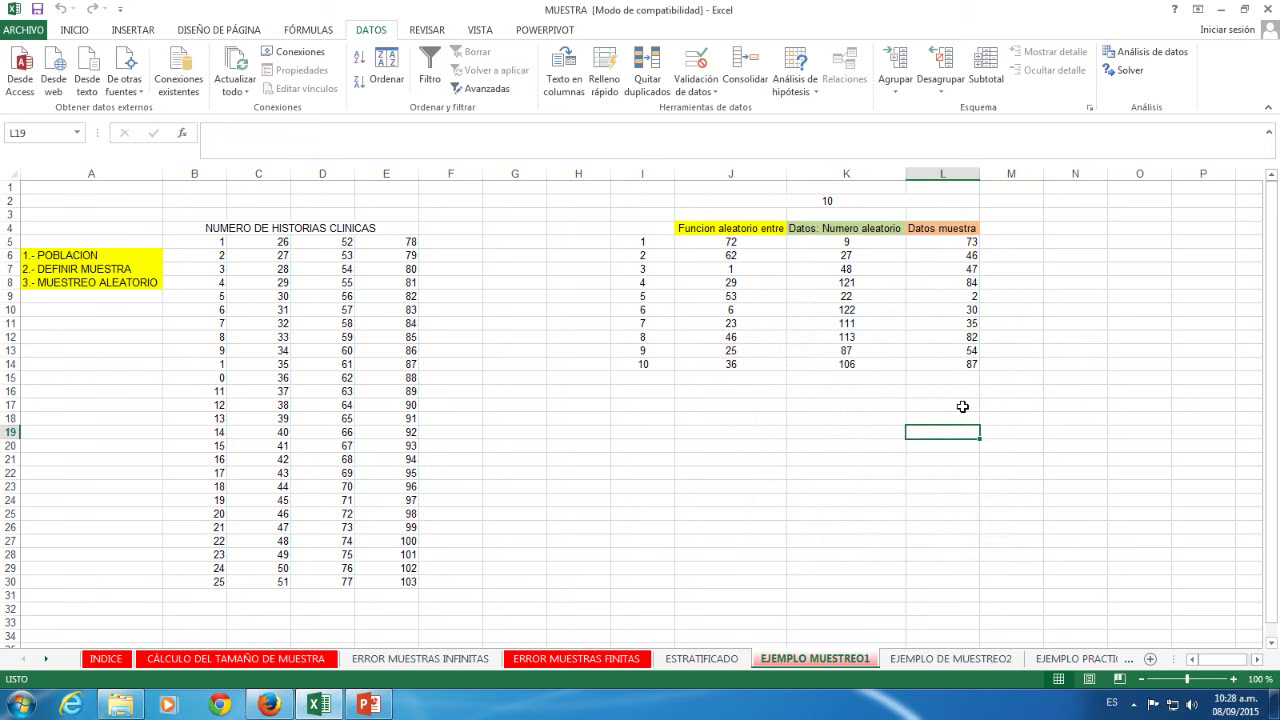
pyautogui.moveTo(745, 243); pyautogui.dragTo(752, 366)
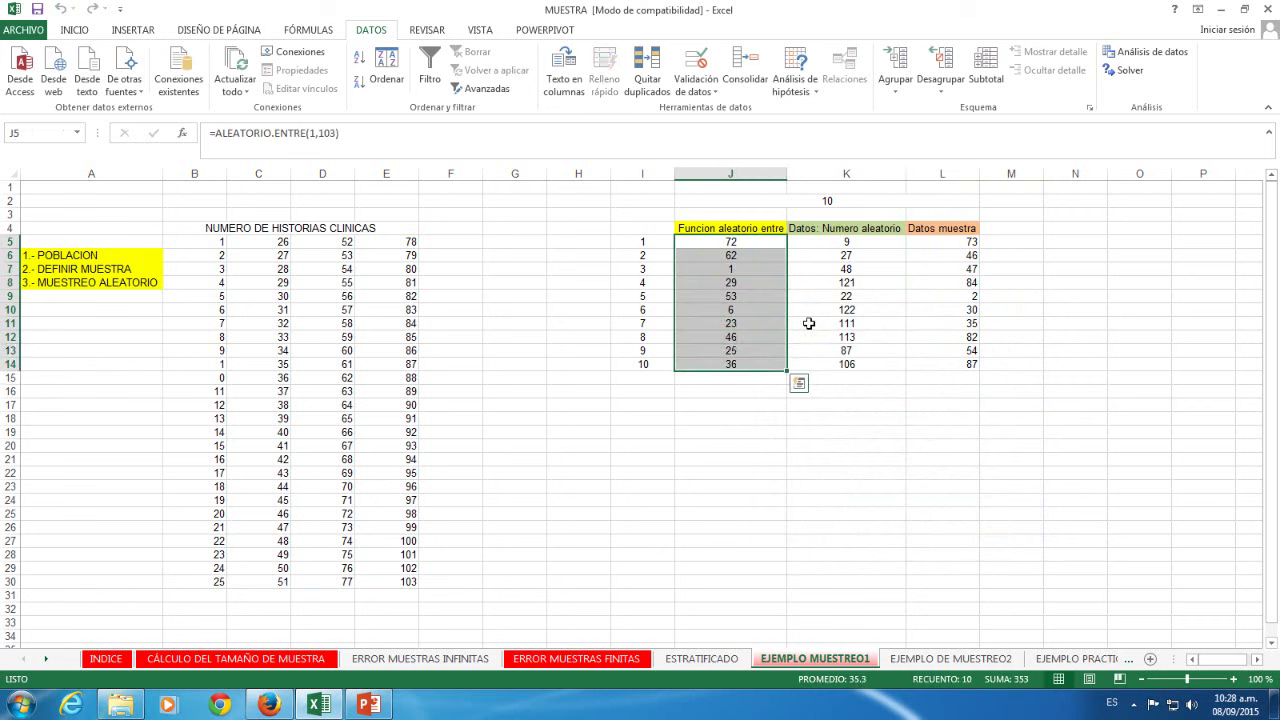
pyautogui.moveTo(870, 243); pyautogui.dragTo(872, 371)
pyautogui.moveTo(934, 236); pyautogui.dragTo(926, 372)
pyautogui.click(848, 419)
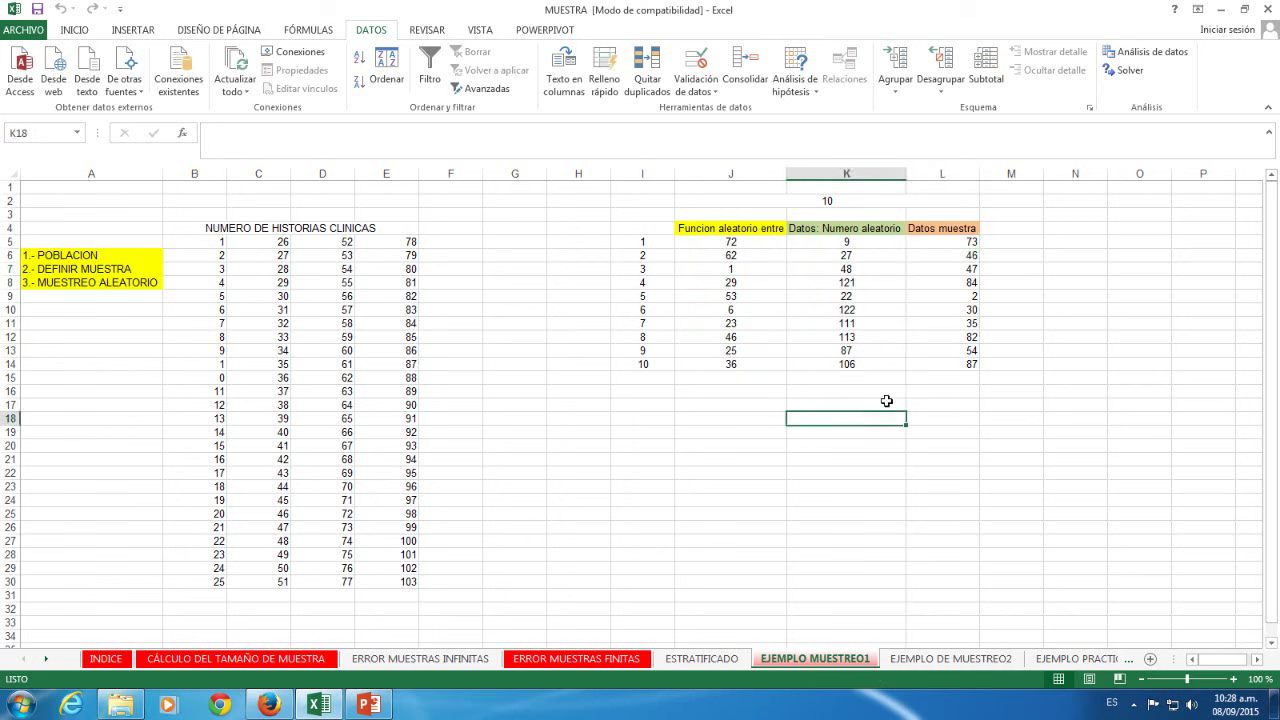